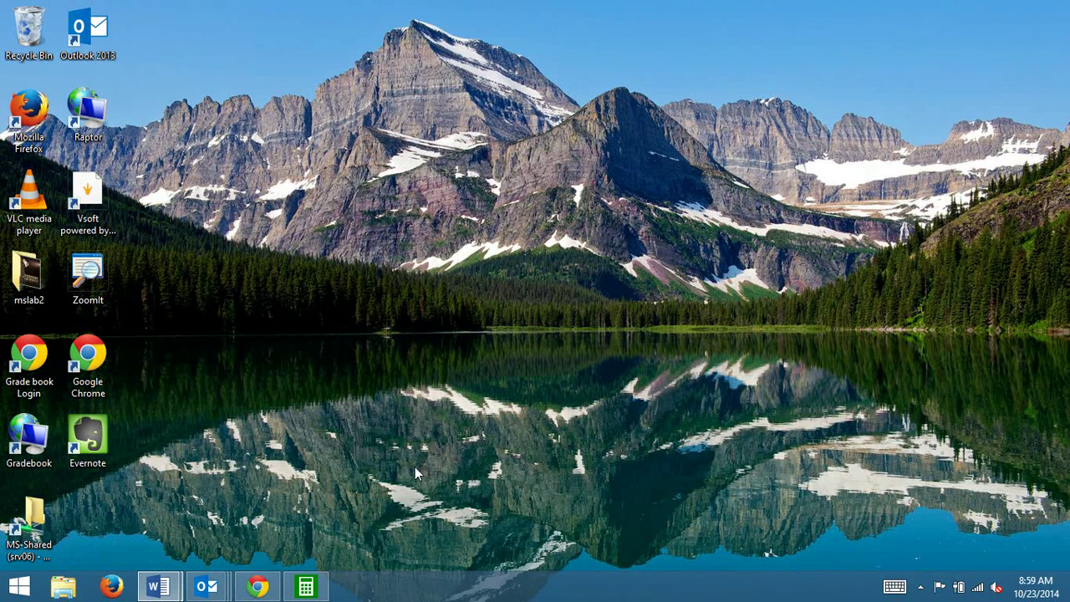
- Close the Document2 window without saving its changes
{"action": "mouse_move", "coordinate": [162, 588]}
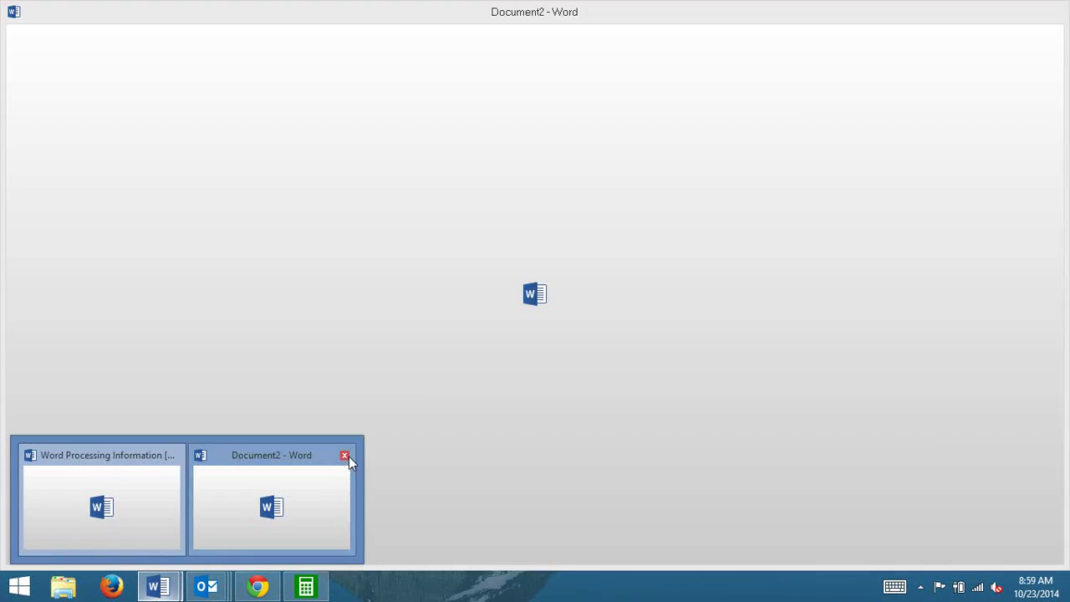
{"action": "left_click", "coordinate": [349, 455]}
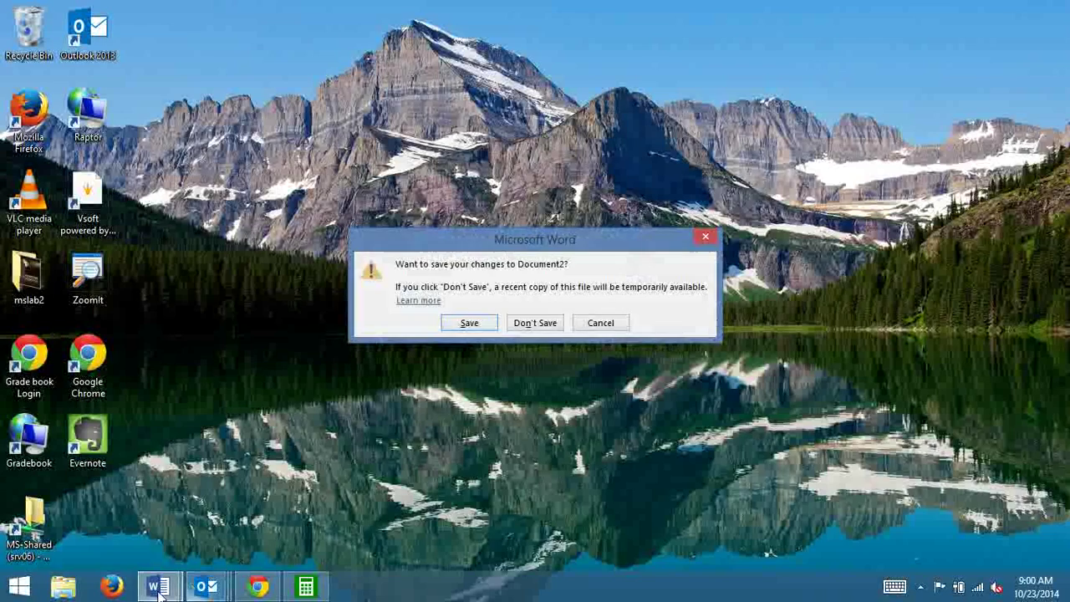
{"action": "left_click", "coordinate": [530, 325]}
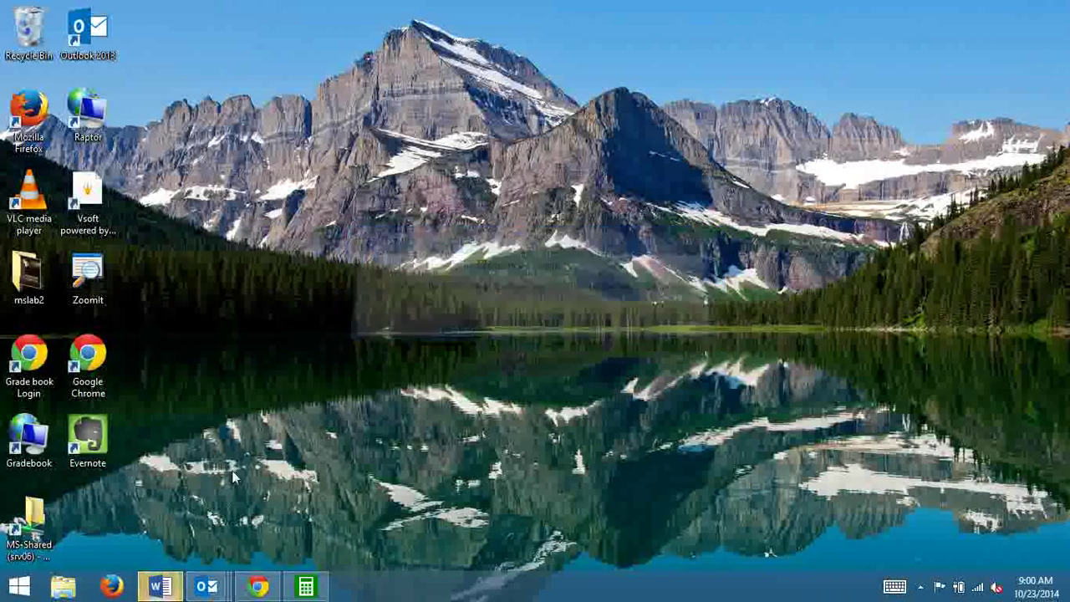
- From the open Word Processing Information document, create a new blank document
{"action": "left_click", "coordinate": [168, 587]}
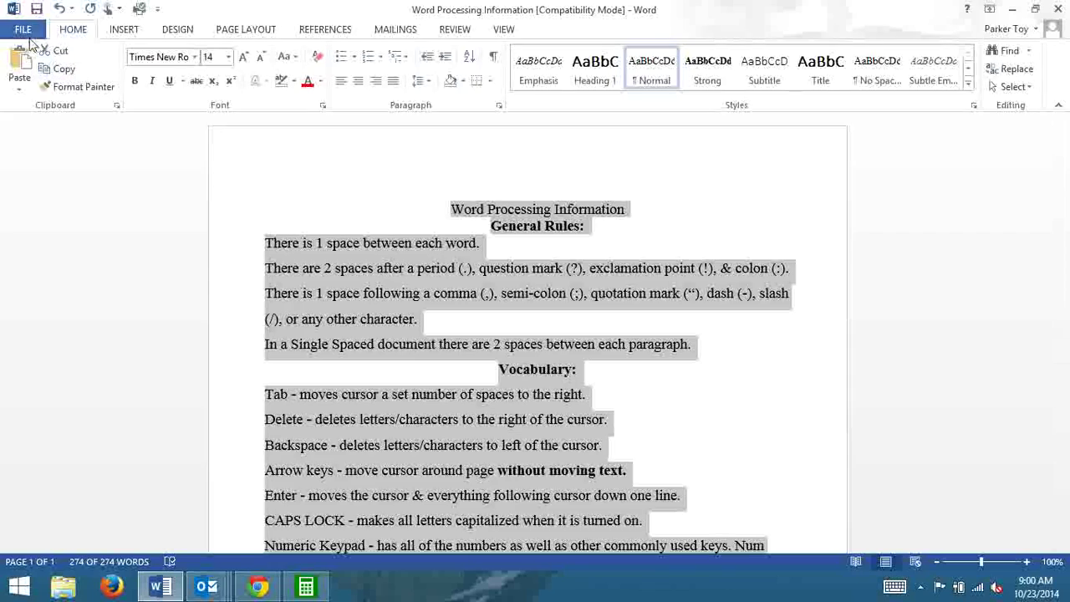
{"action": "left_click", "coordinate": [17, 34]}
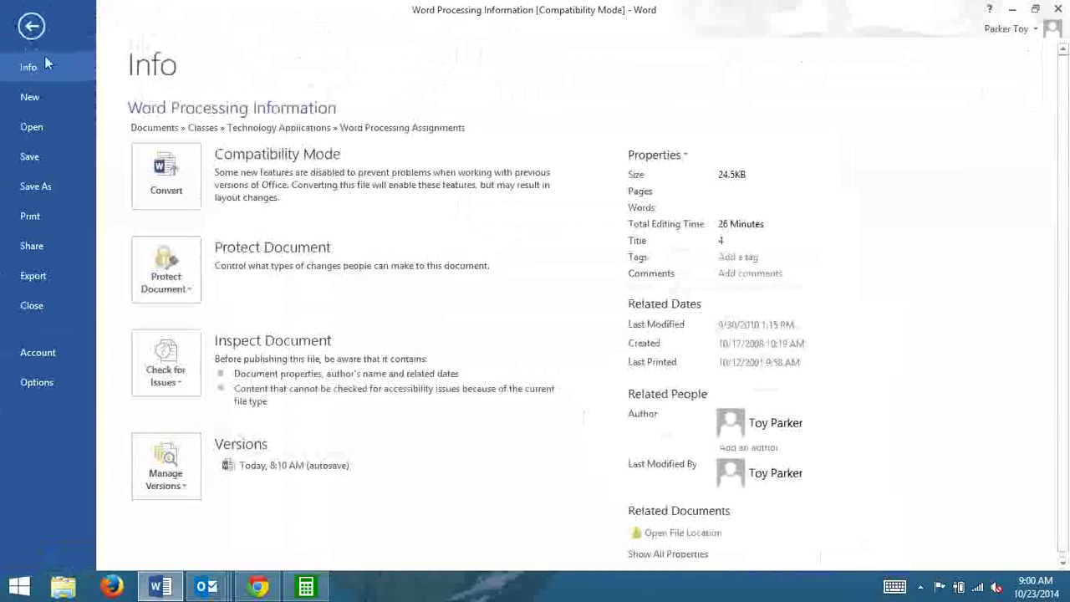
{"action": "left_click", "coordinate": [30, 104]}
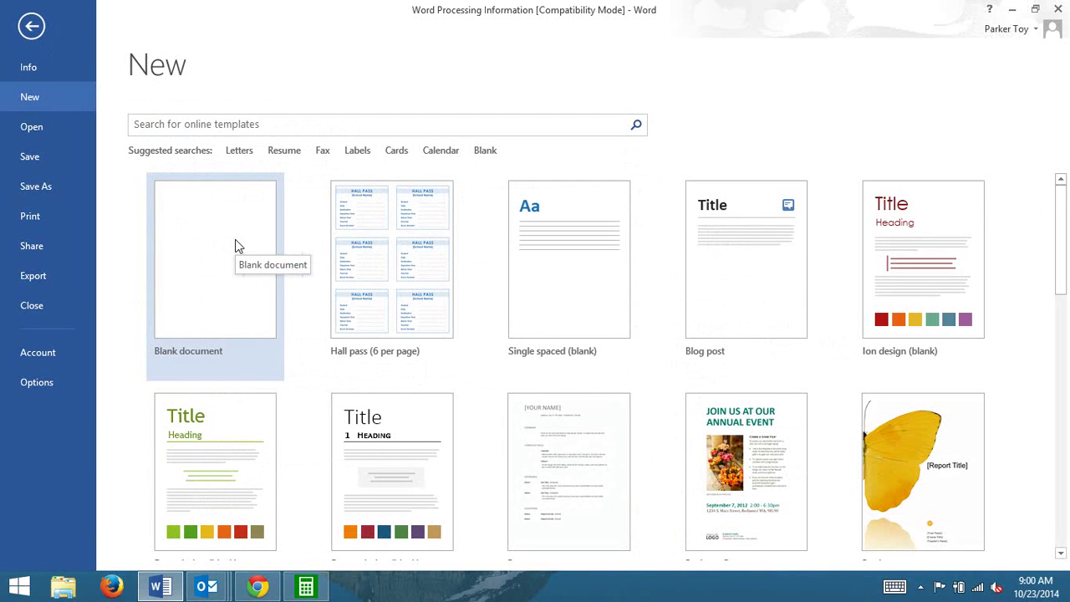
{"action": "left_click", "coordinate": [223, 244]}
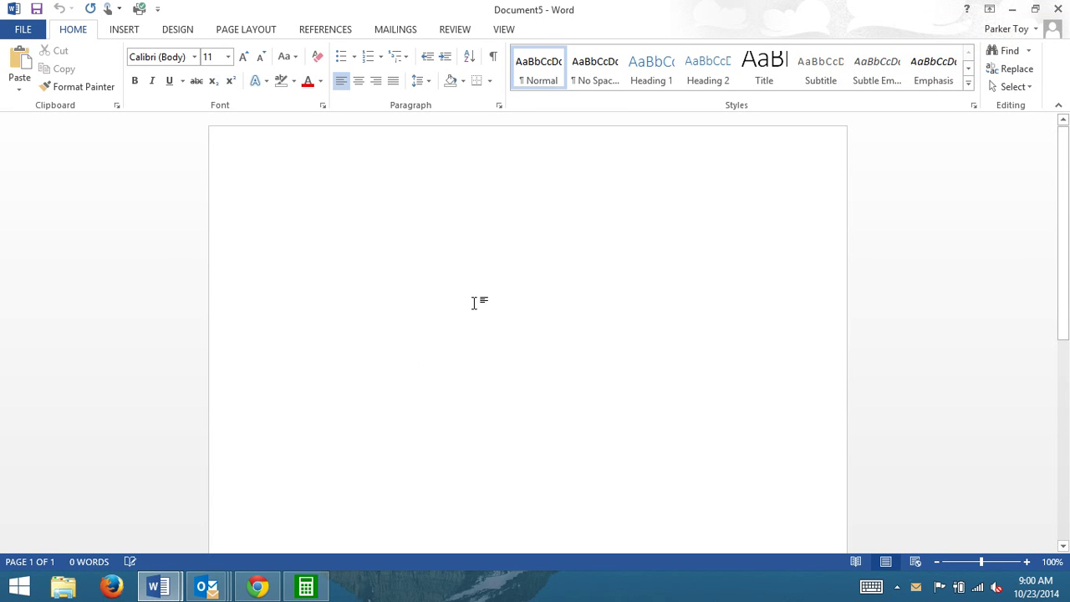
- Insert a WordArt object in the dark gray beveled style into the blank document
{"action": "left_click", "coordinate": [124, 29]}
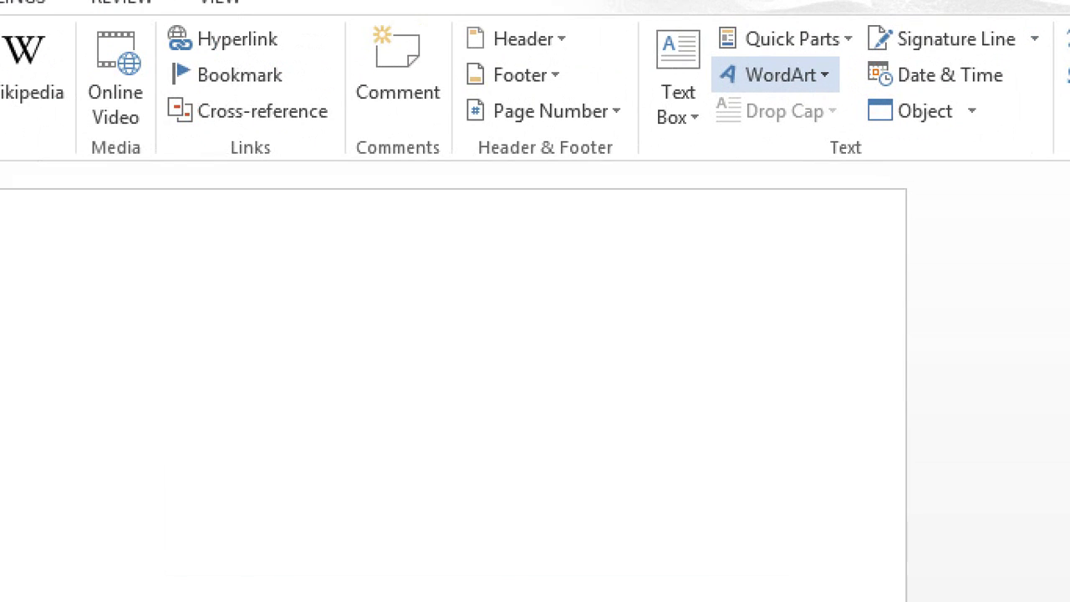
{"action": "mouse_move", "coordinate": [835, 60]}
{"action": "left_mouse_down"}
{"action": "mouse_move", "coordinate": [764, 59]}
{"action": "mouse_move", "coordinate": [703, 73]}
{"action": "mouse_move", "coordinate": [777, 125]}
{"action": "mouse_move", "coordinate": [828, 70]}
{"action": "left_mouse_up"}
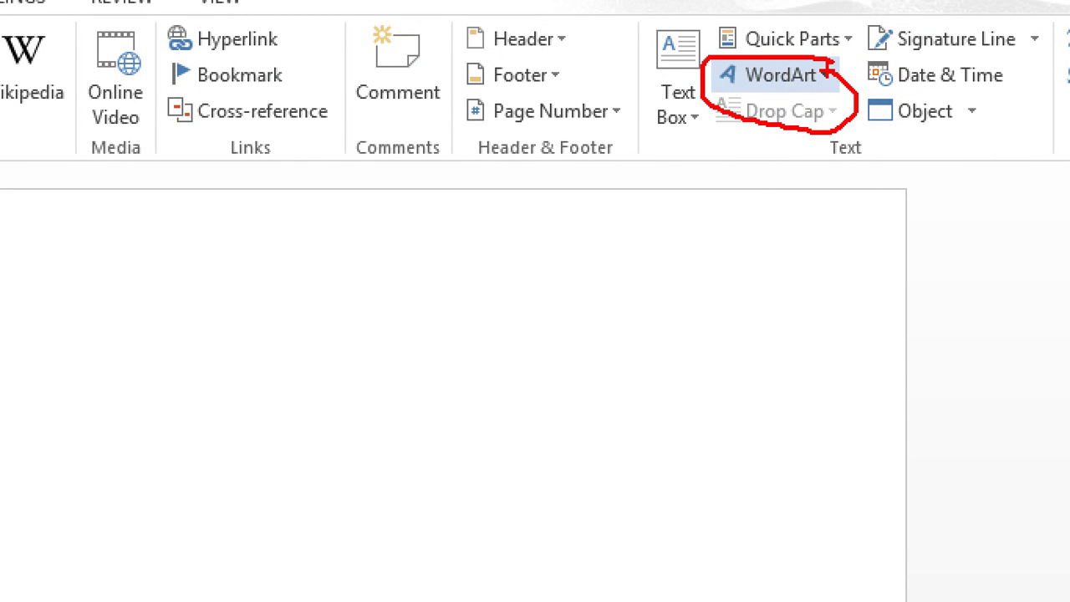
{"action": "left_click", "coordinate": [791, 84]}
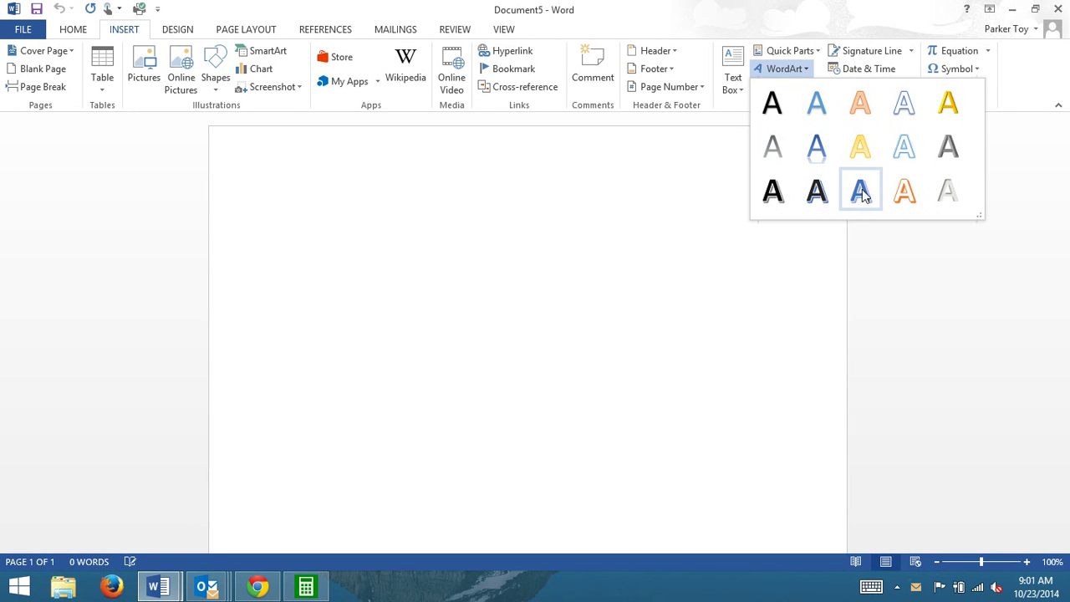
{"action": "left_click", "coordinate": [949, 147]}
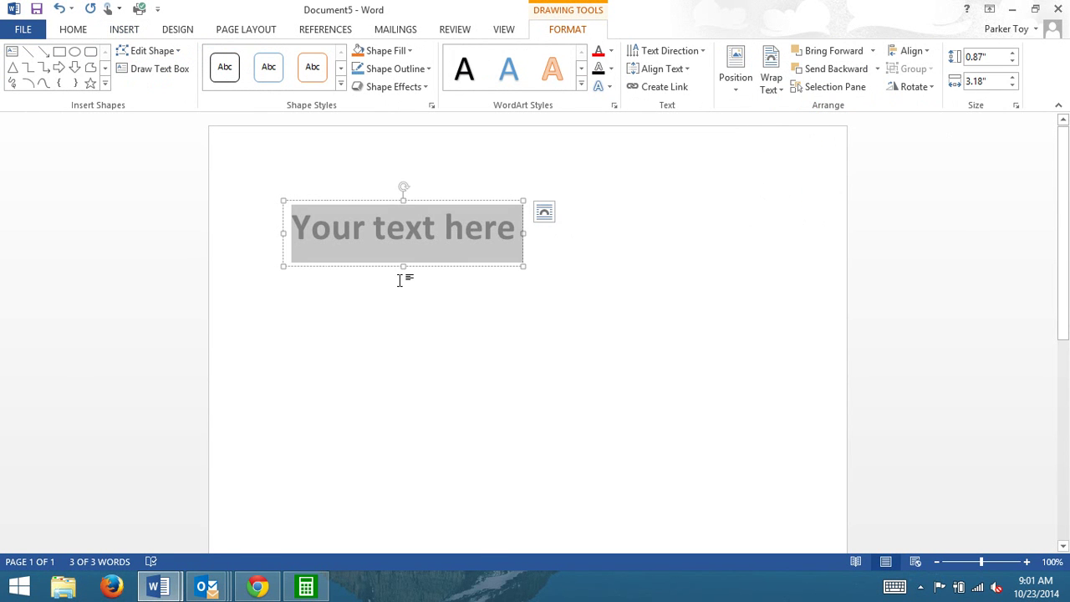
- Replace the WordArt placeholder text with the person's title and capitalized surname
{"action": "type", "text": "Mrs. parke"}
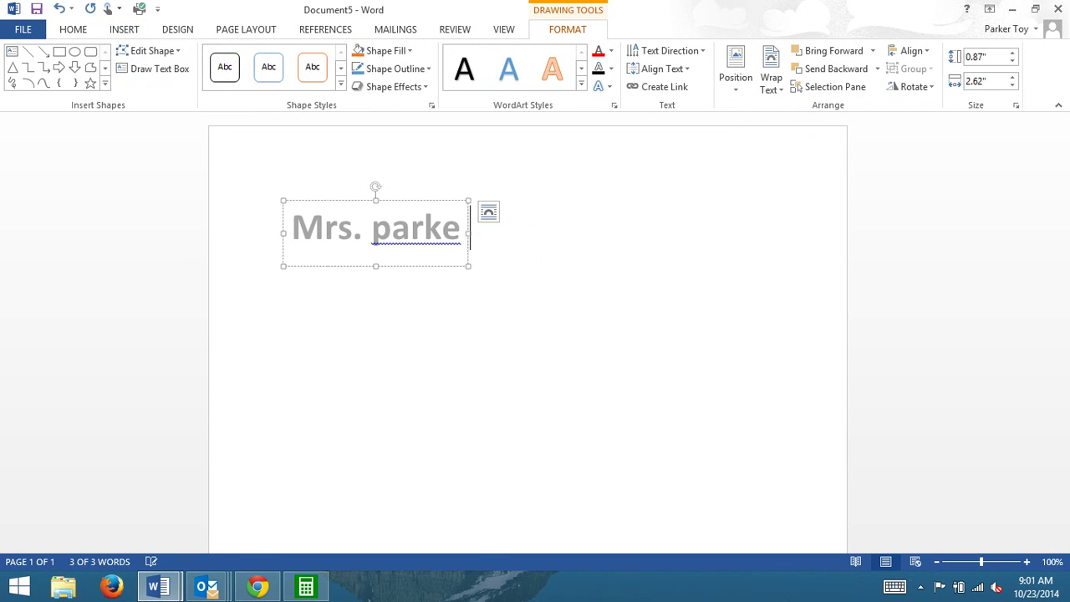
{"action": "key", "text": "BackSpace"}
{"action": "key", "text": "BackSpace"}
{"action": "key", "text": "BackSpace"}
{"action": "key", "text": "BackSpace"}
{"action": "key", "text": "BackSpace"}
{"action": "type", "text": "Parker"}
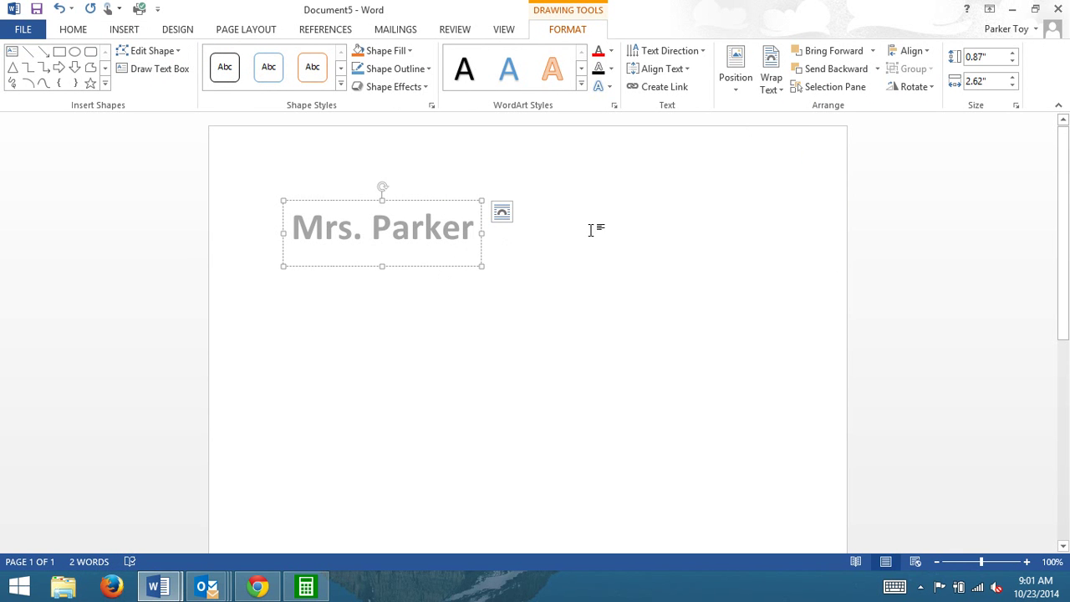
- Give the whole WordArt text a standard purple fill and a standard dark red outline
{"action": "left_click", "coordinate": [611, 51]}
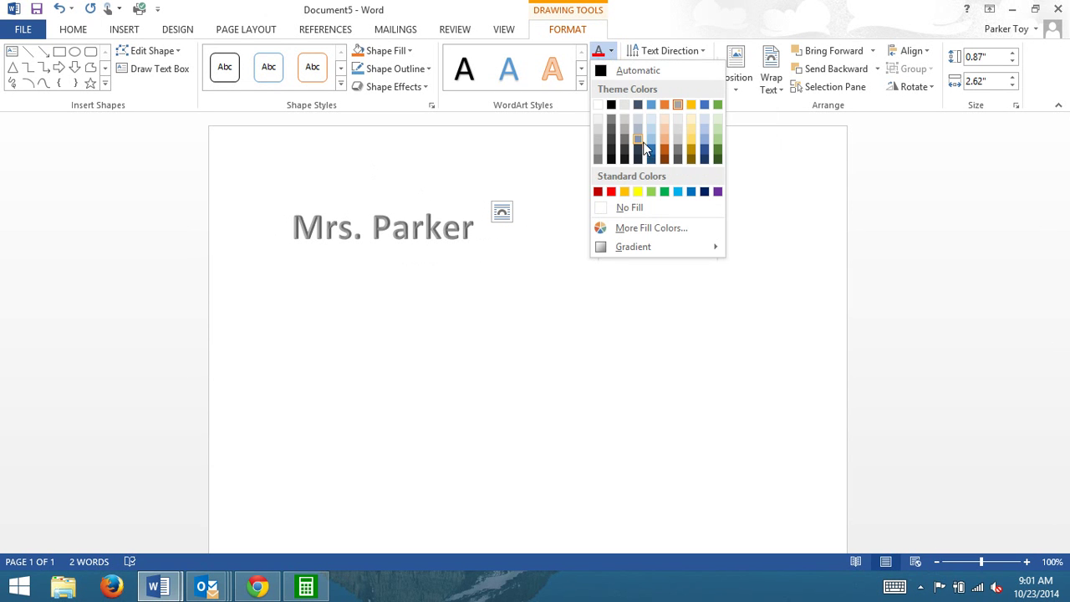
{"action": "left_click", "coordinate": [611, 192]}
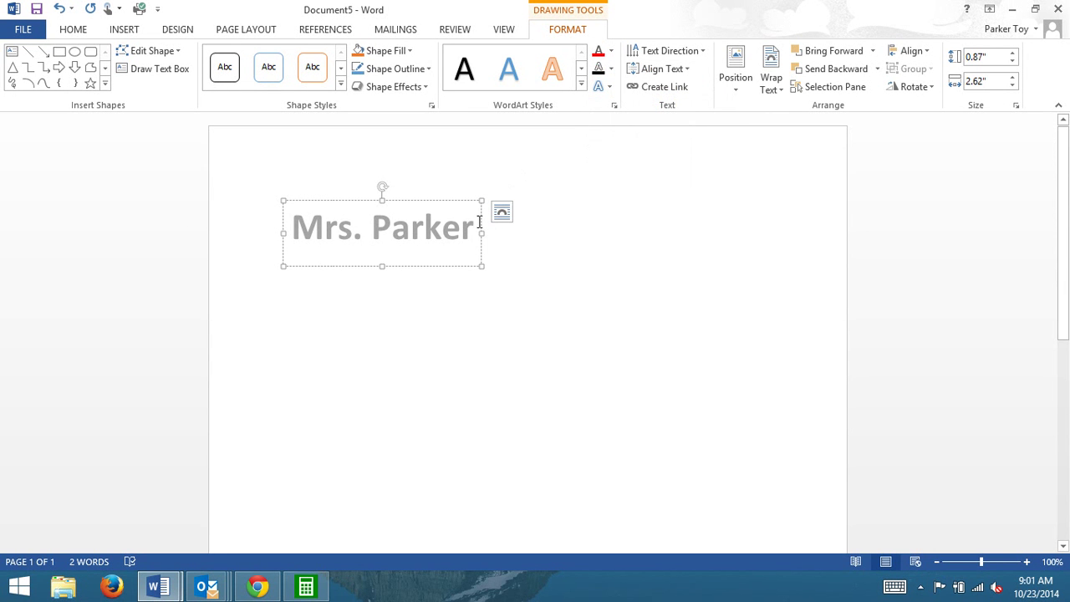
{"action": "left_click_drag", "start_coordinate": [470, 231], "coordinate": [291, 228]}
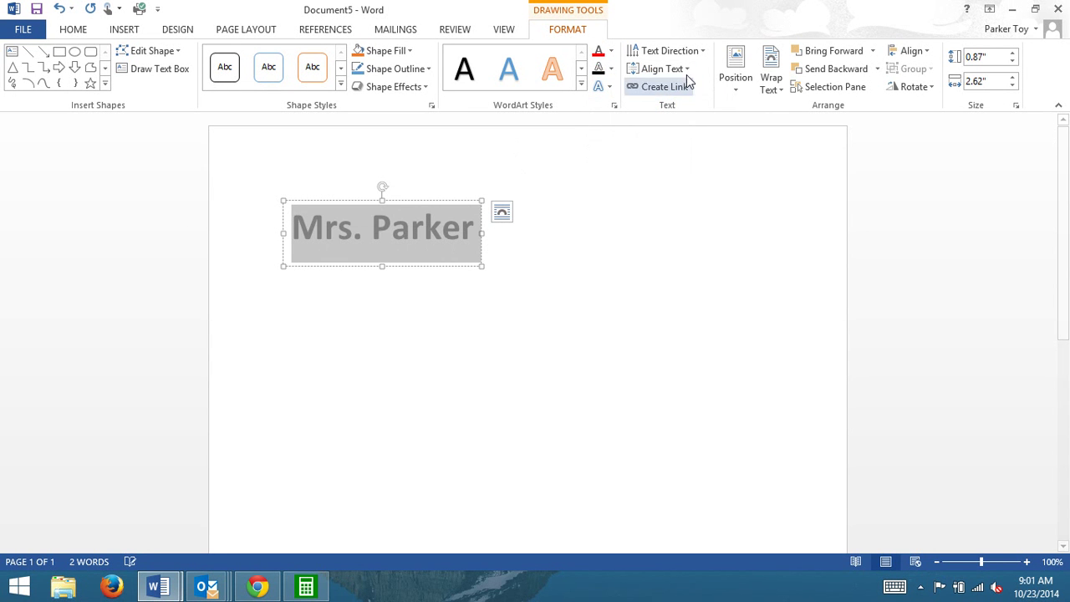
{"action": "left_click", "coordinate": [611, 53]}
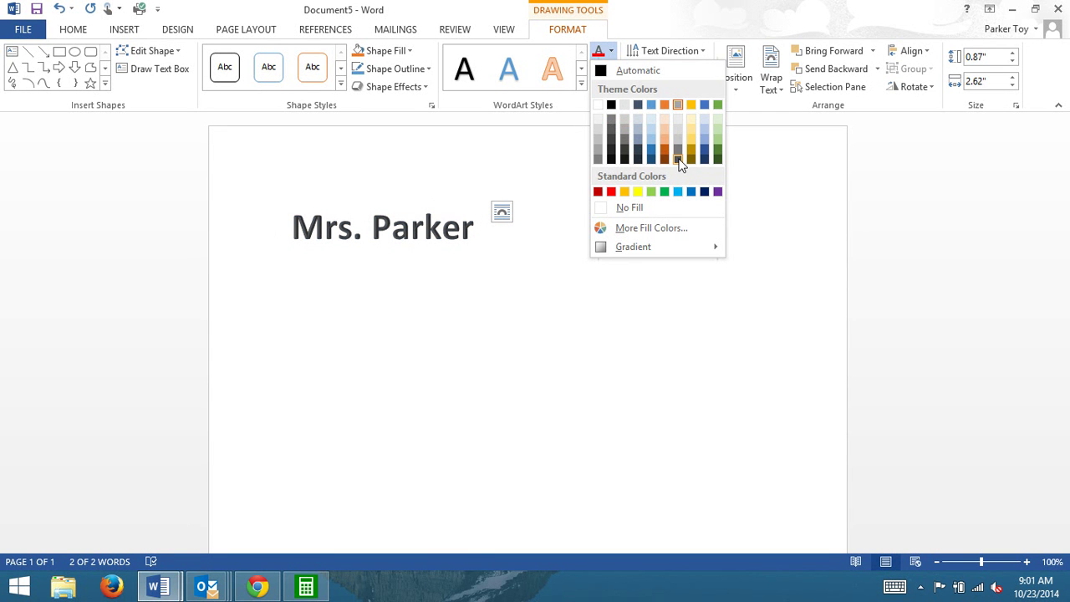
{"action": "left_click", "coordinate": [717, 191]}
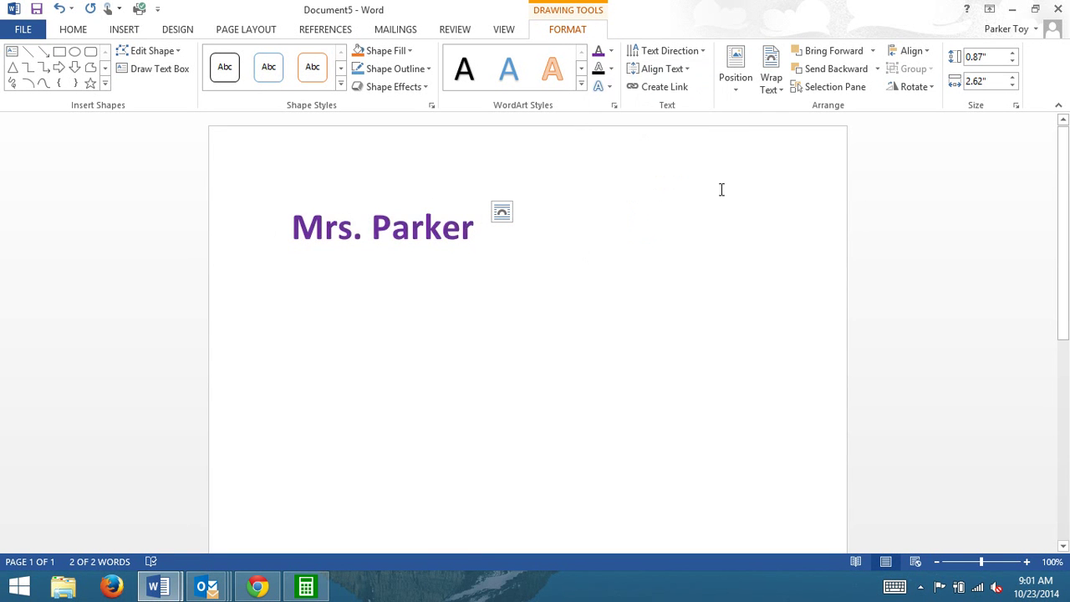
{"action": "left_click", "coordinate": [611, 71]}
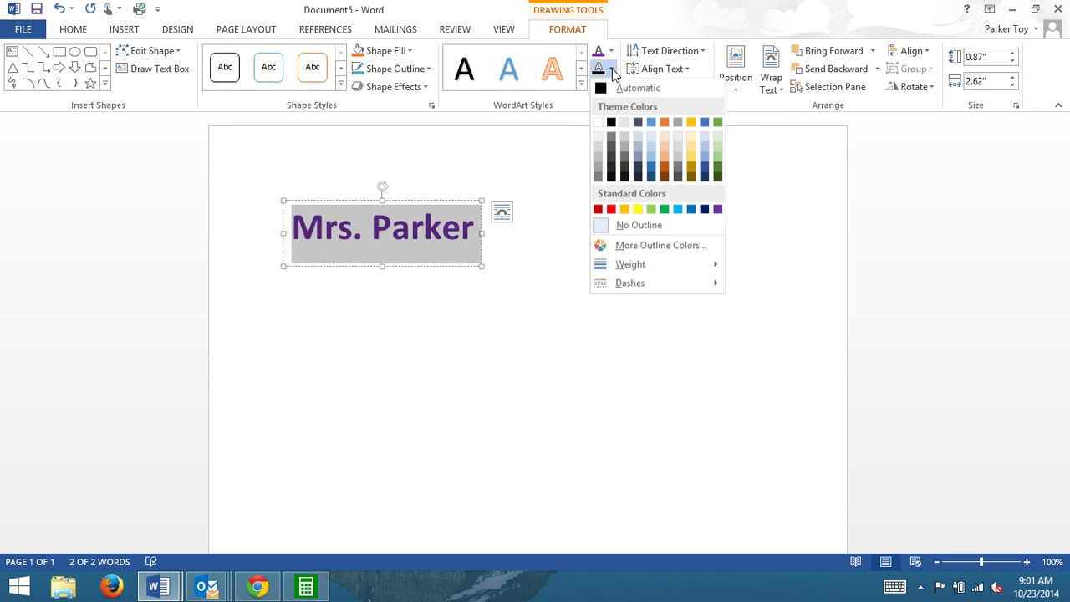
{"action": "left_click", "coordinate": [597, 210]}
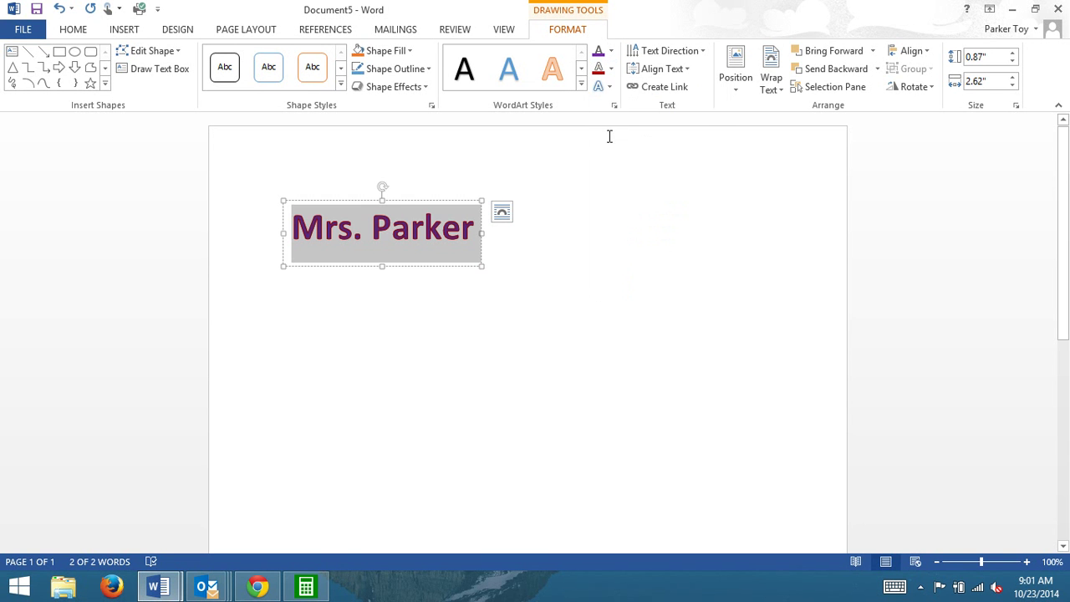
- Look through the shadow text effects, try a parallel 3-D rotation on the WordArt, and undo the rotation
{"action": "left_click", "coordinate": [608, 87]}
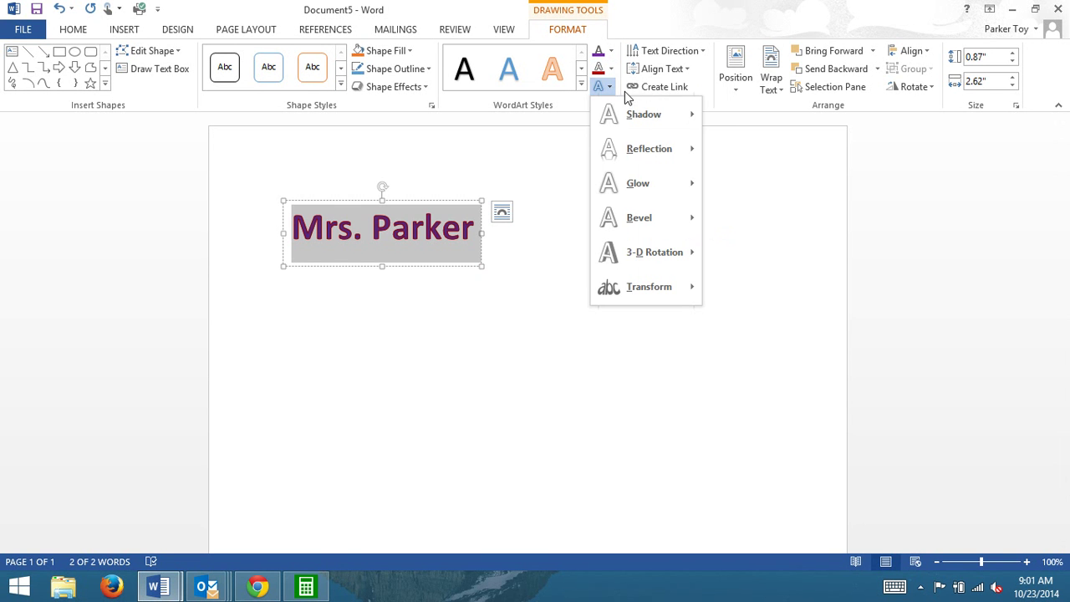
{"action": "mouse_move", "coordinate": [650, 115]}
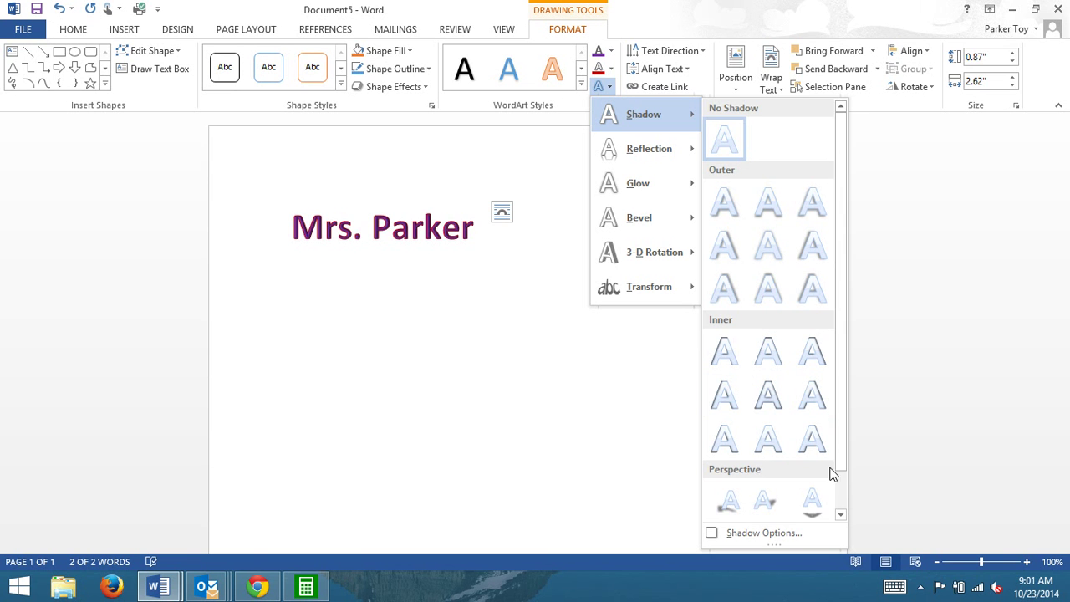
{"action": "left_click_drag", "start_coordinate": [841, 468], "coordinate": [845, 501]}
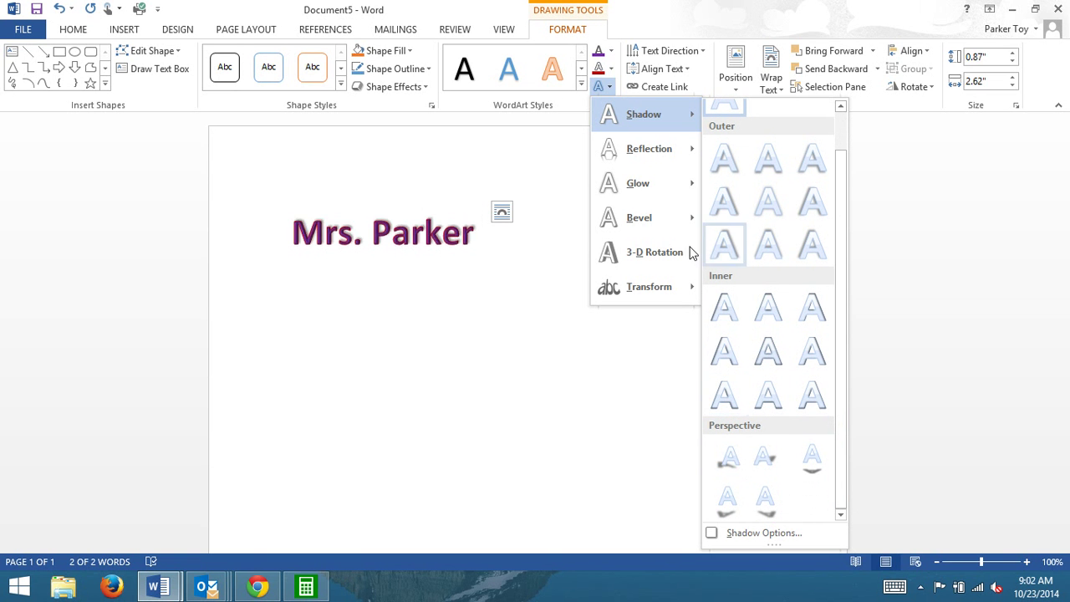
{"action": "mouse_move", "coordinate": [657, 270]}
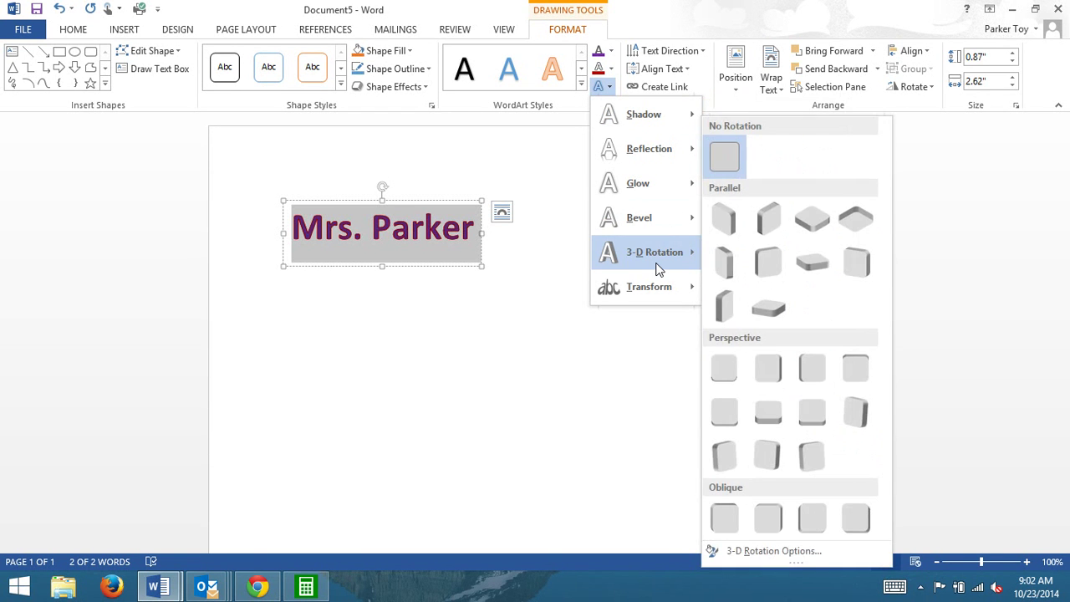
{"action": "left_click", "coordinate": [813, 217]}
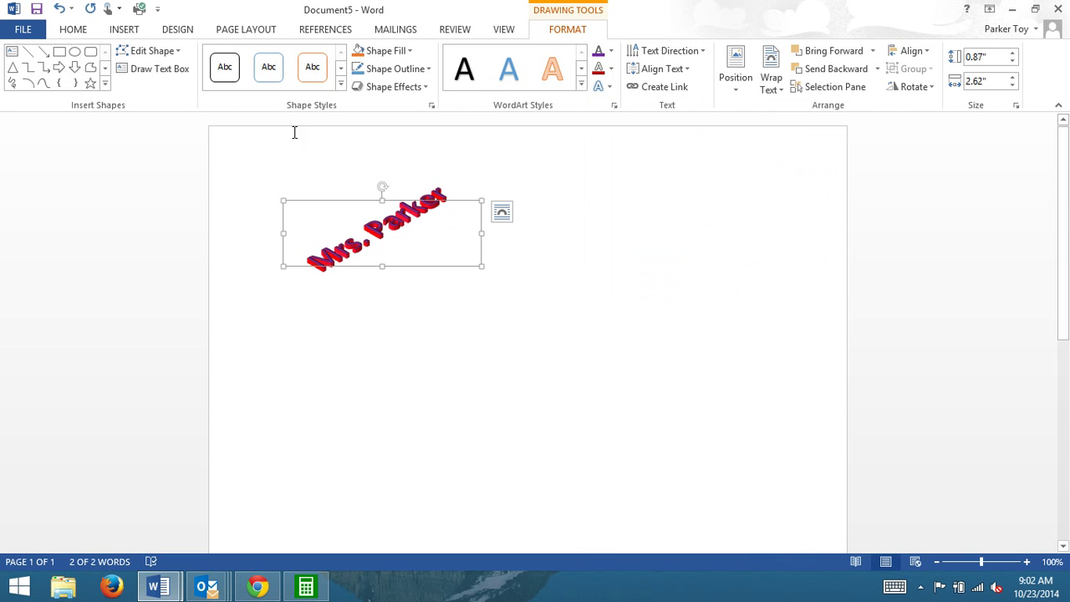
{"action": "left_click", "coordinate": [58, 9]}
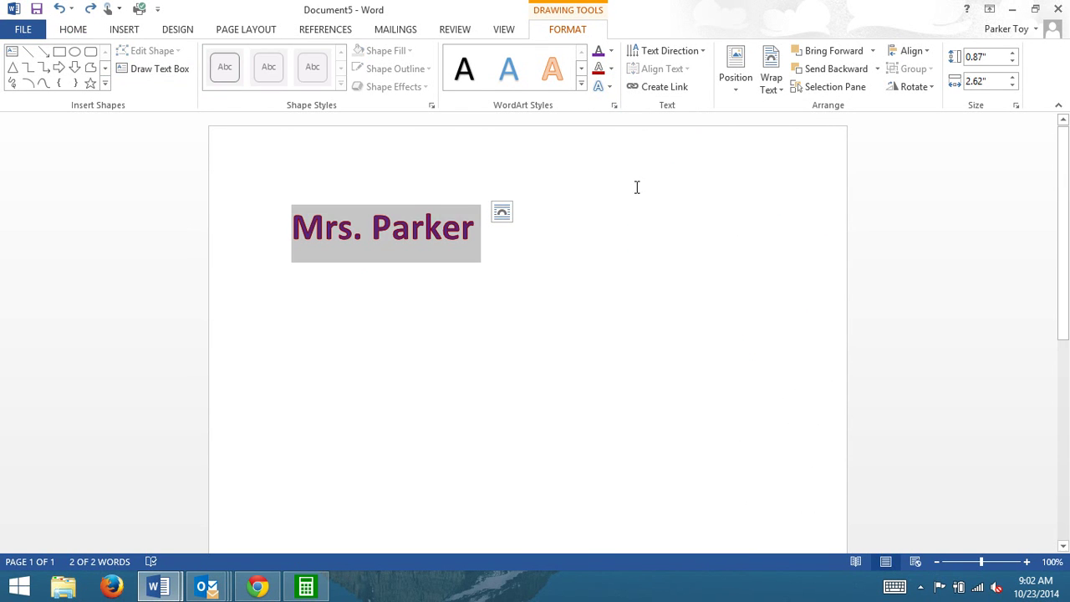
{"action": "left_click", "coordinate": [609, 87]}
{"action": "mouse_move", "coordinate": [646, 296]}
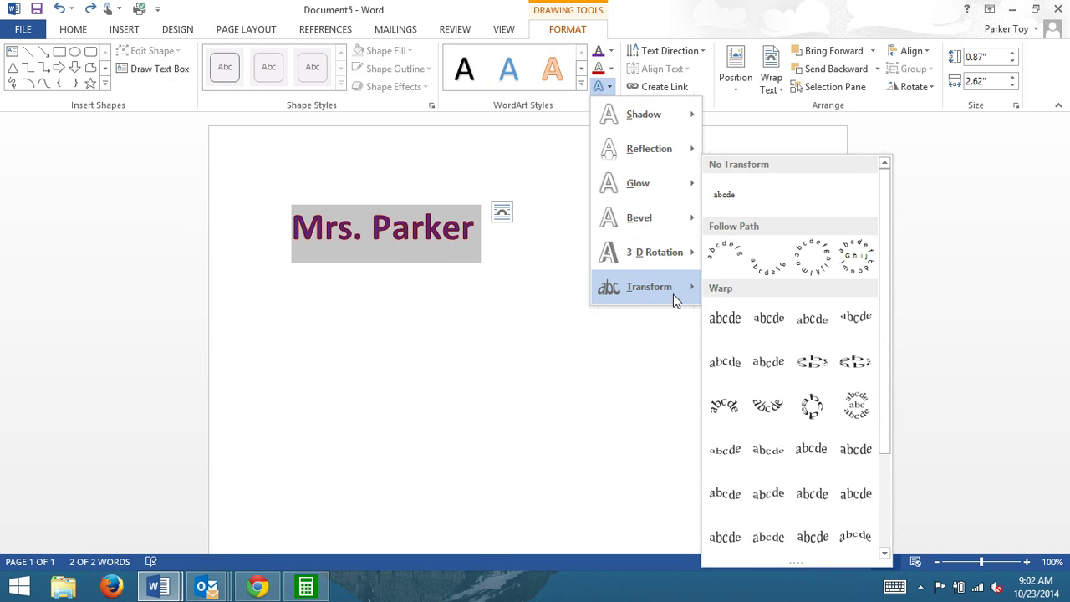
{"action": "key", "text": "Escape"}
{"action": "left_click", "coordinate": [640, 382]}
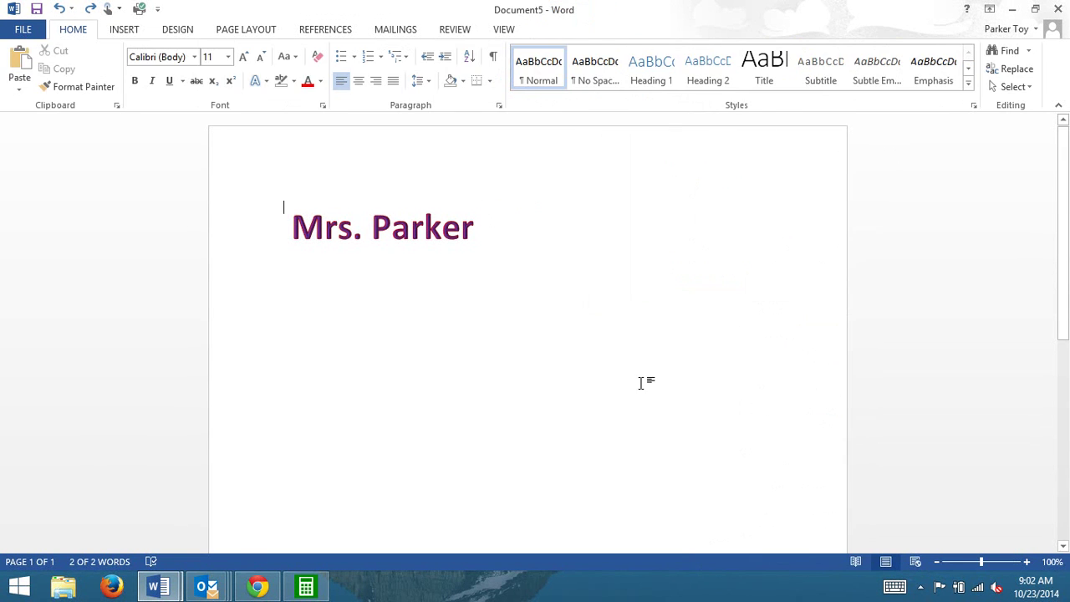
- Select the WordArt object and apply the downward chevron warp as its transform text effect
{"action": "left_click", "coordinate": [475, 201]}
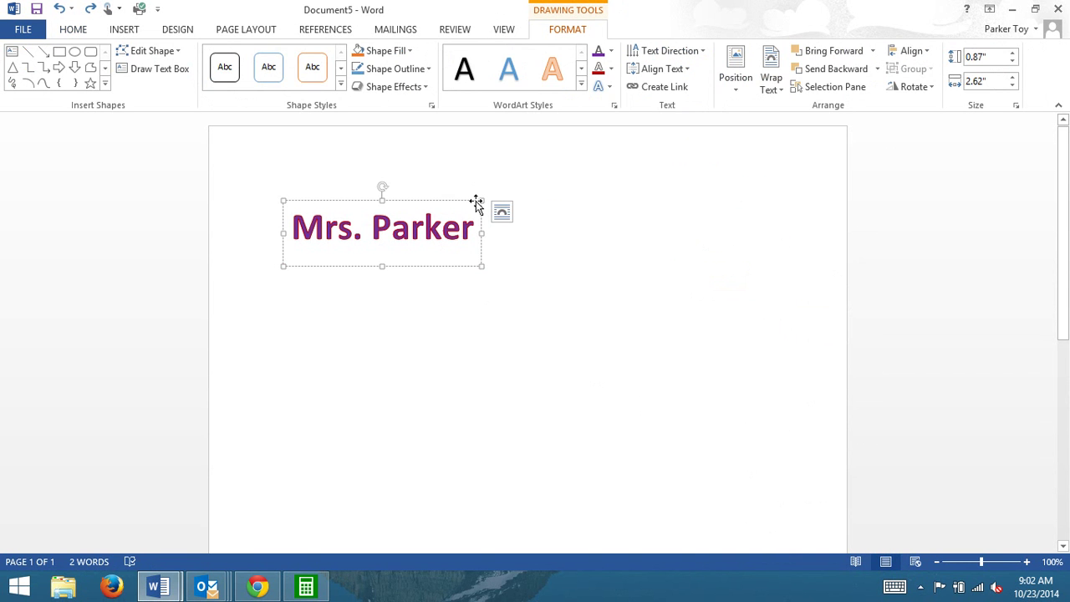
{"action": "left_click", "coordinate": [611, 88]}
{"action": "mouse_move", "coordinate": [647, 288]}
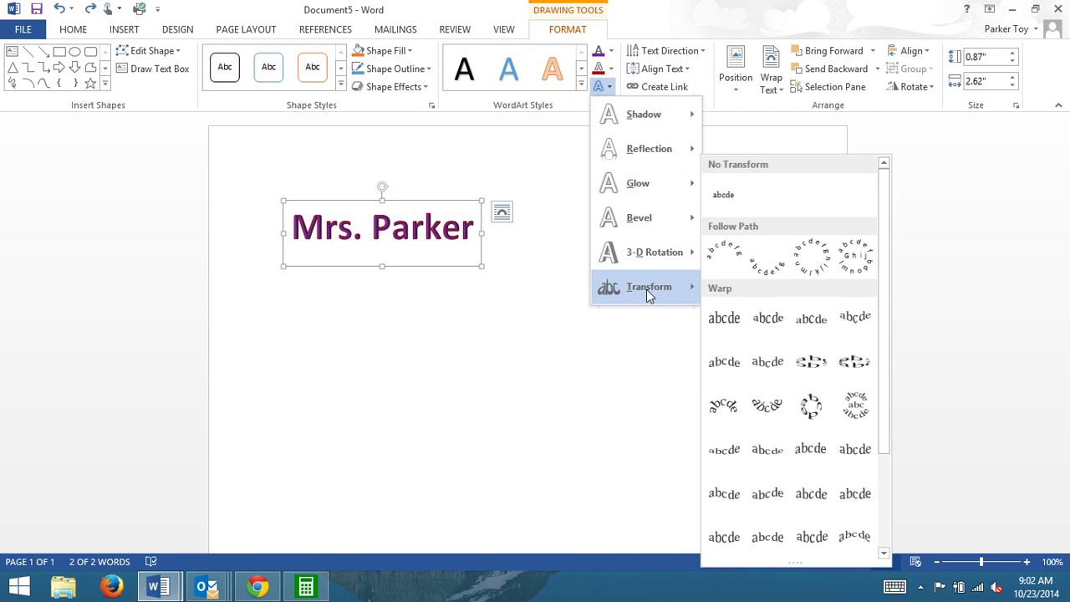
{"action": "left_click", "coordinate": [773, 366]}
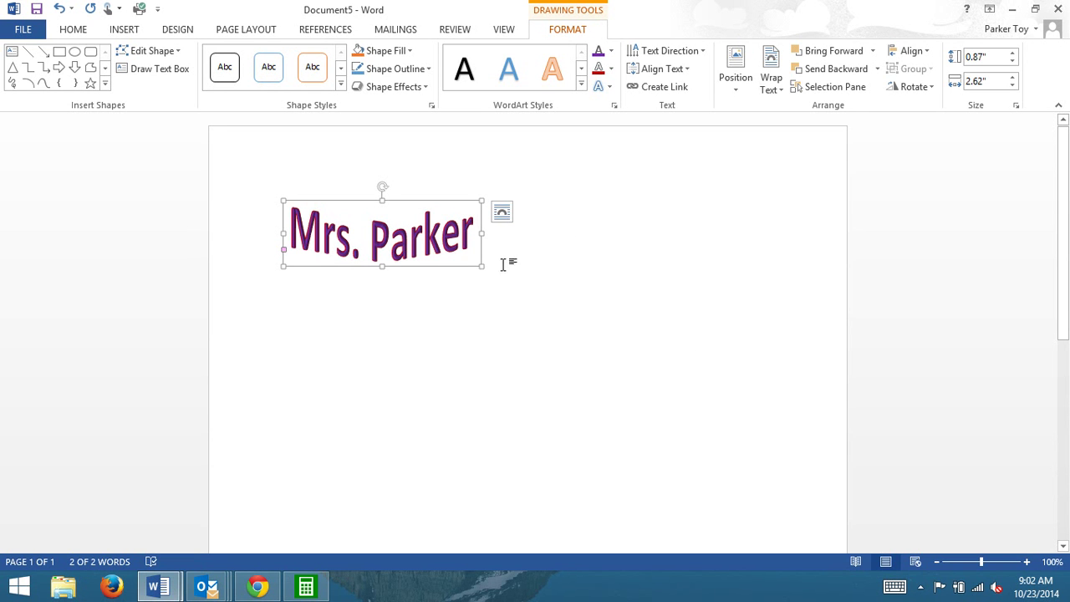
- Change the font of all the WordArt text to Lucida Bright
{"action": "left_click", "coordinate": [477, 240]}
{"action": "left_click_drag", "start_coordinate": [477, 240], "coordinate": [289, 245]}
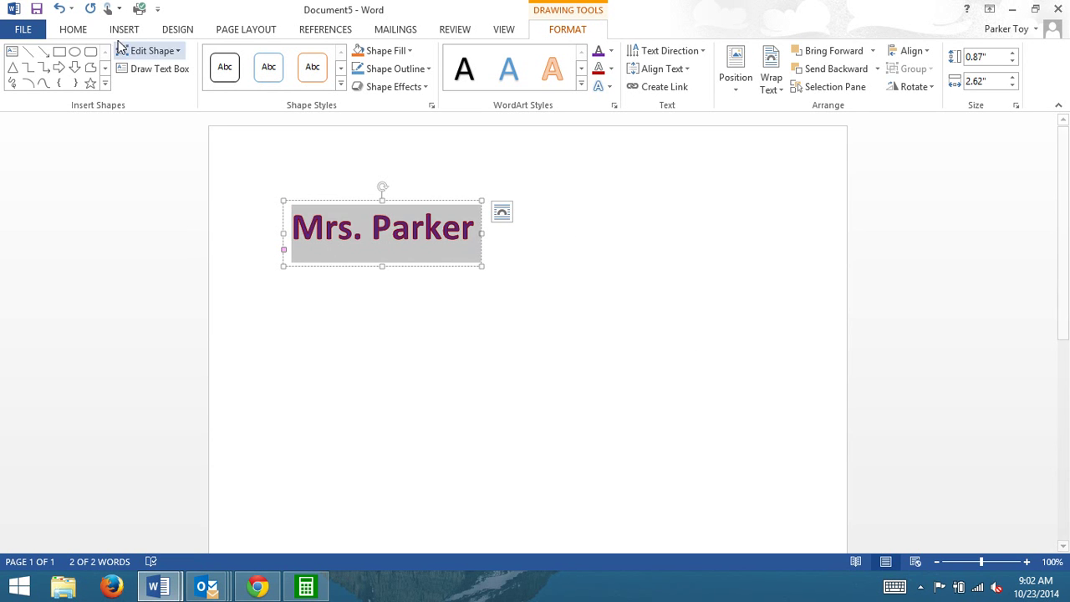
{"action": "left_click", "coordinate": [73, 31]}
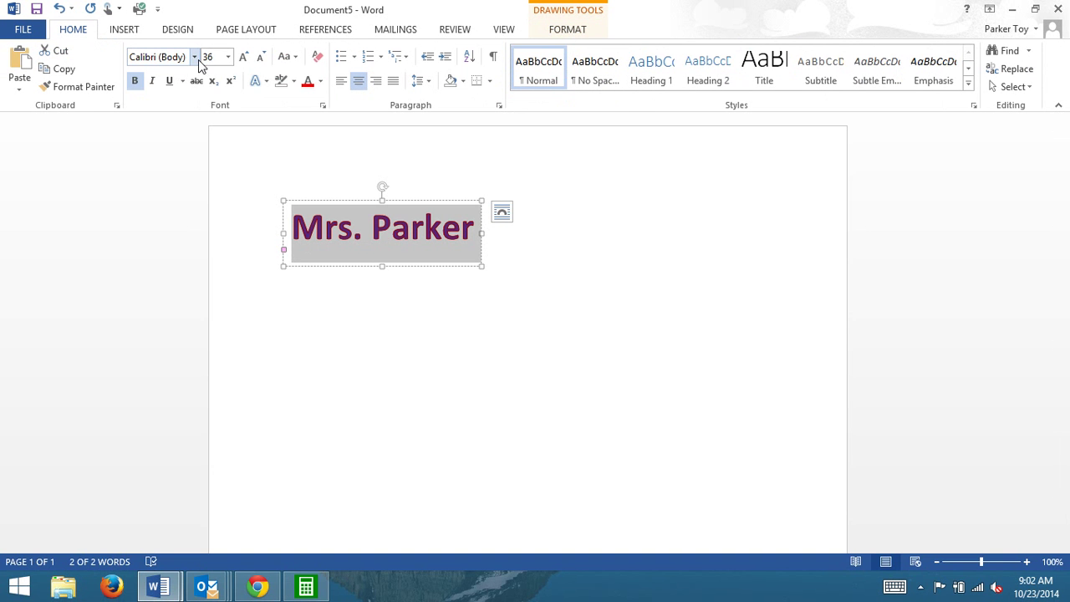
{"action": "left_click", "coordinate": [195, 57]}
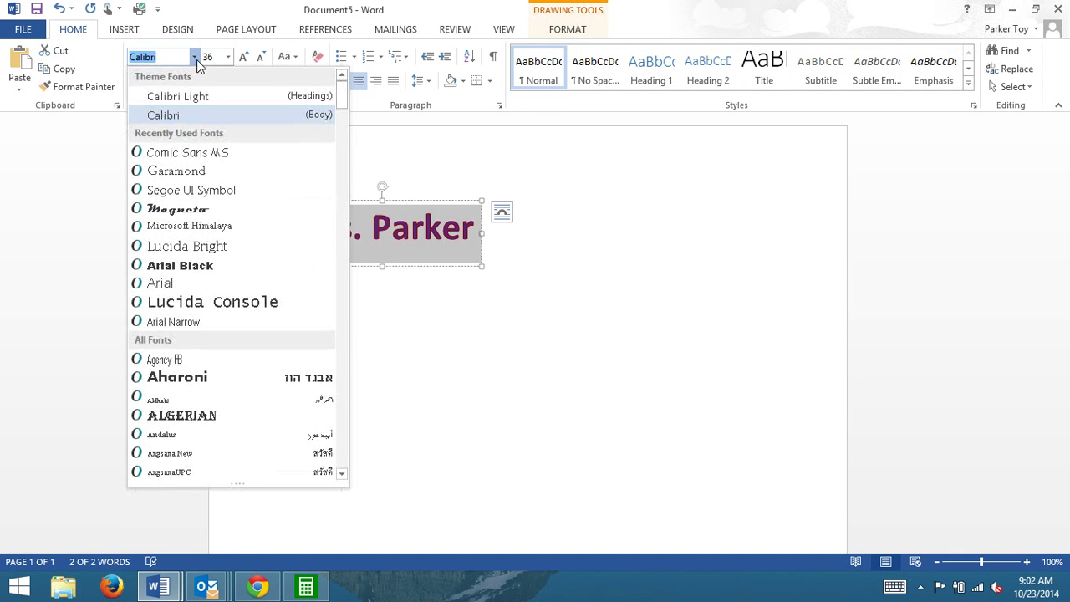
{"action": "left_click", "coordinate": [188, 251]}
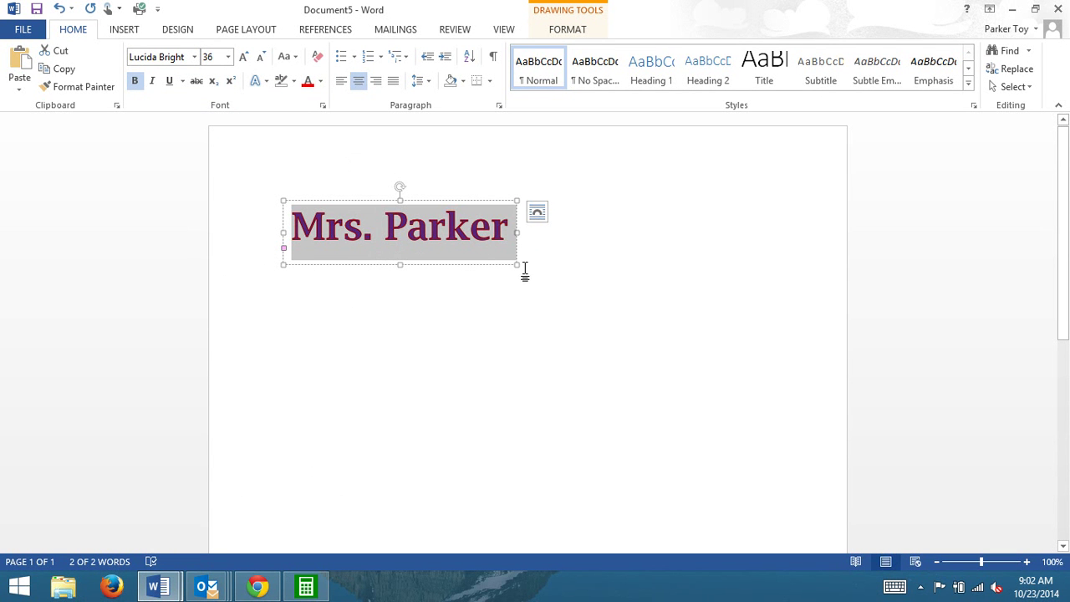
- Enlarge the WordArt name by its lower-right corner and move it to the middle of the page, centred horizontally
{"action": "left_click_drag", "start_coordinate": [517, 264], "coordinate": [709, 345]}
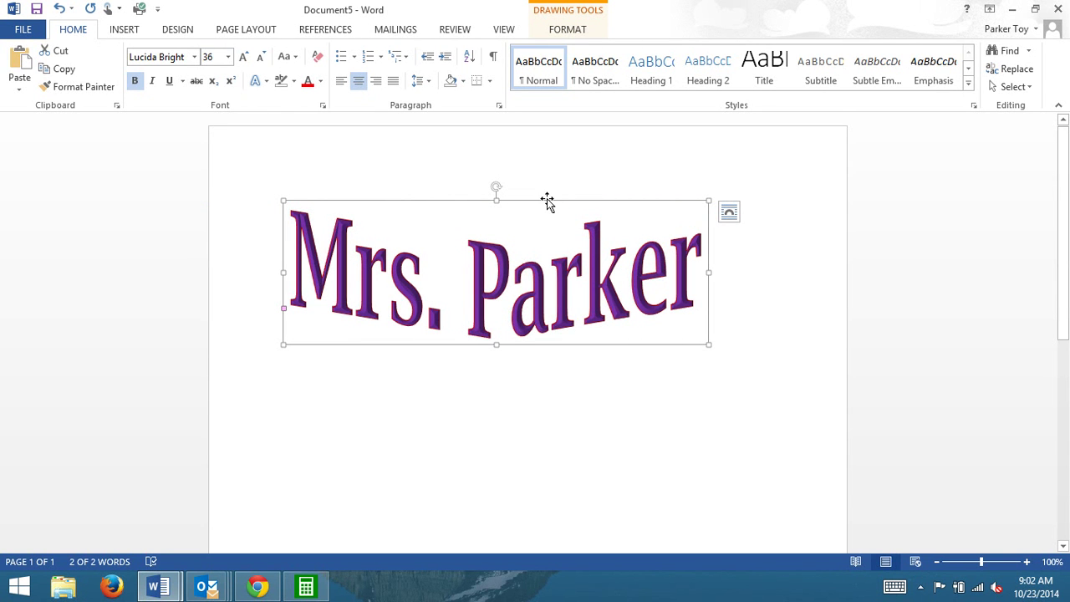
{"action": "left_click_drag", "start_coordinate": [547, 198], "coordinate": [591, 204]}
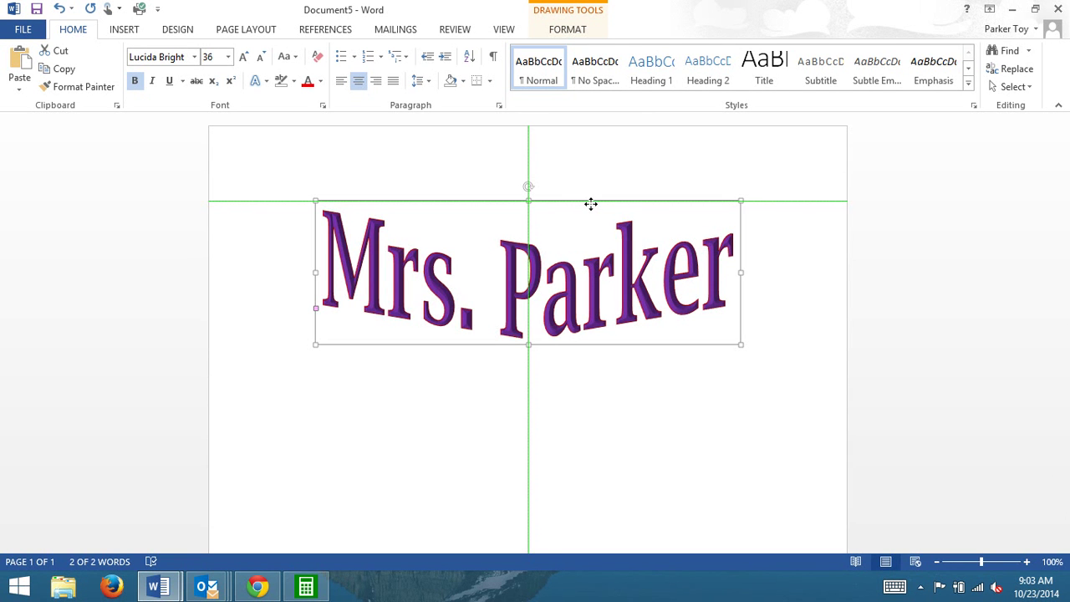
{"action": "left_click_drag", "start_coordinate": [591, 204], "coordinate": [594, 472]}
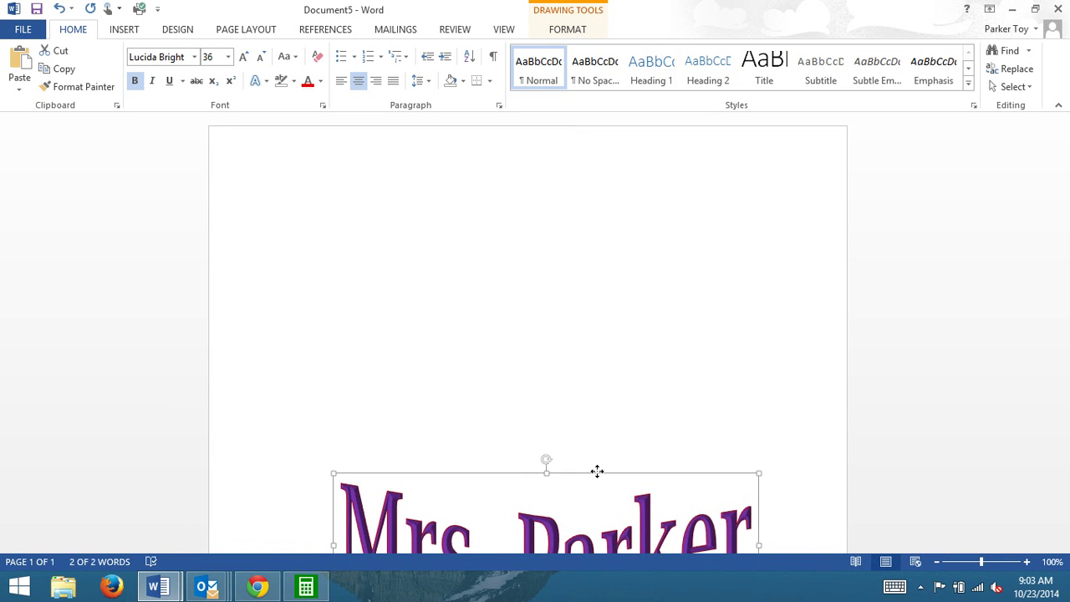
{"action": "mouse_move", "coordinate": [597, 471]}
{"action": "left_mouse_down"}
{"action": "mouse_move", "coordinate": [557, 466]}
{"action": "mouse_move", "coordinate": [582, 464]}
{"action": "left_mouse_up"}
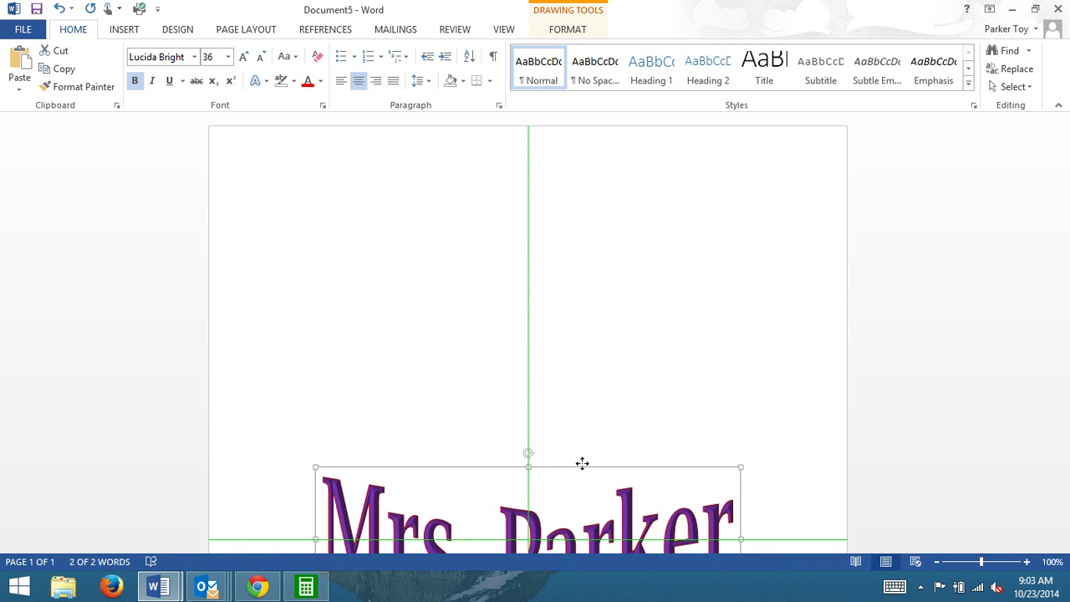
{"action": "left_click_drag", "start_coordinate": [581, 462], "coordinate": [583, 460]}
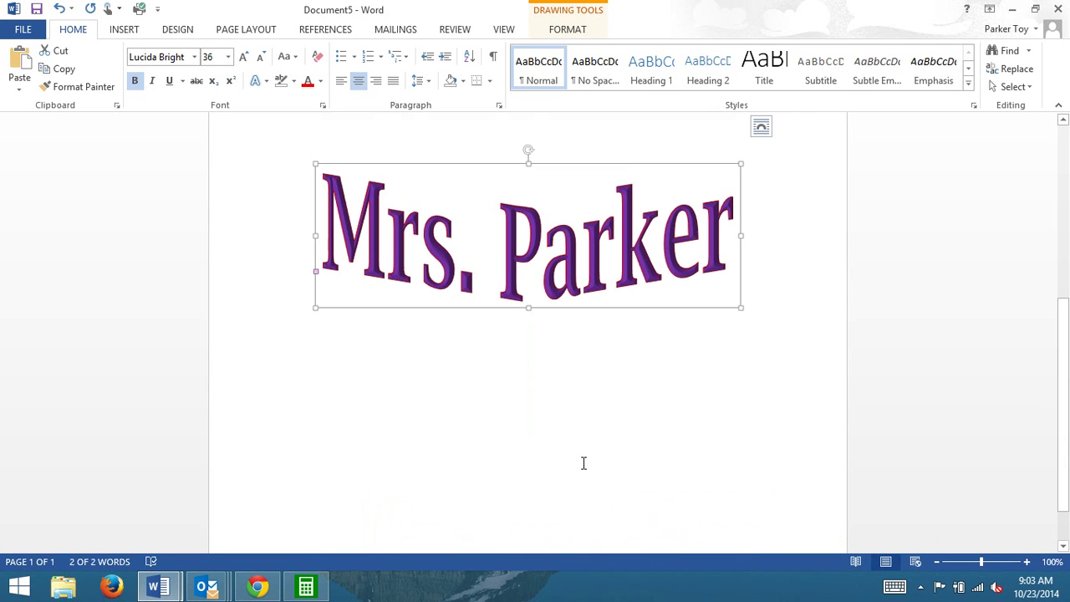
- Select the WordArt name as a whole object and copy it
{"action": "scroll", "coordinate": [641, 301], "scroll_direction": "down", "scroll_amount": 1}
{"action": "scroll", "coordinate": [638, 376], "scroll_direction": "up", "scroll_amount": 3}
{"action": "scroll", "coordinate": [628, 254], "scroll_direction": "up", "scroll_amount": 3}
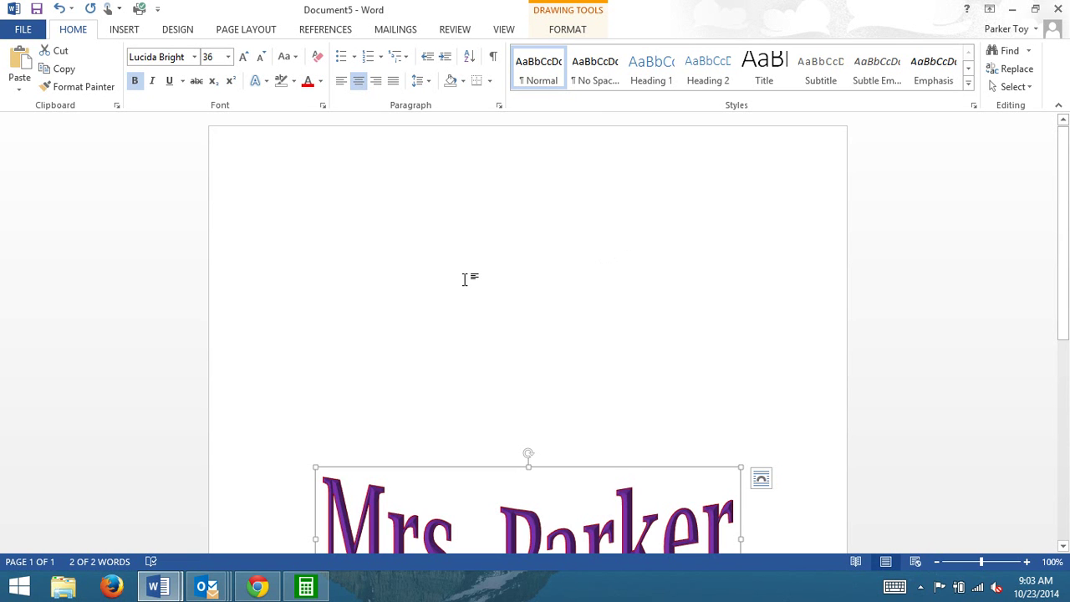
{"action": "scroll", "coordinate": [468, 285], "scroll_direction": "down", "scroll_amount": 7}
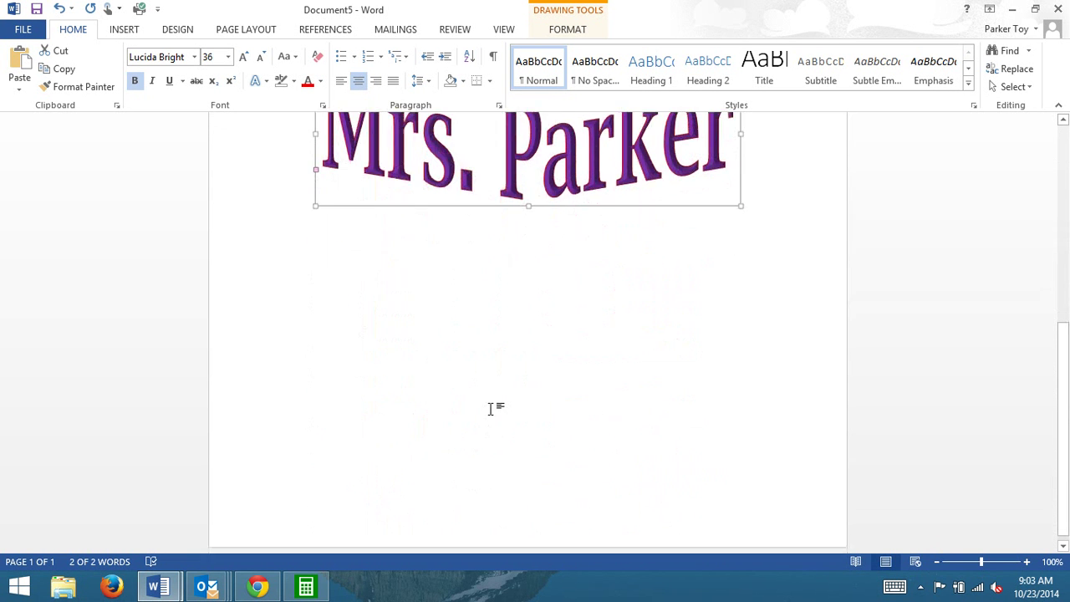
{"action": "scroll", "coordinate": [491, 408], "scroll_direction": "up", "scroll_amount": 7}
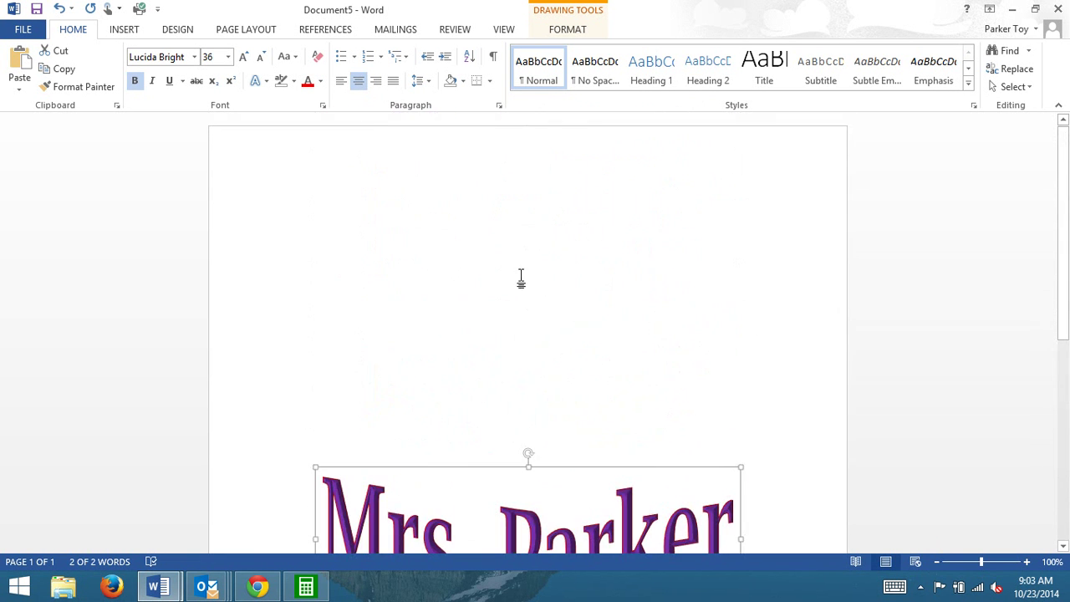
{"action": "left_click", "coordinate": [520, 279]}
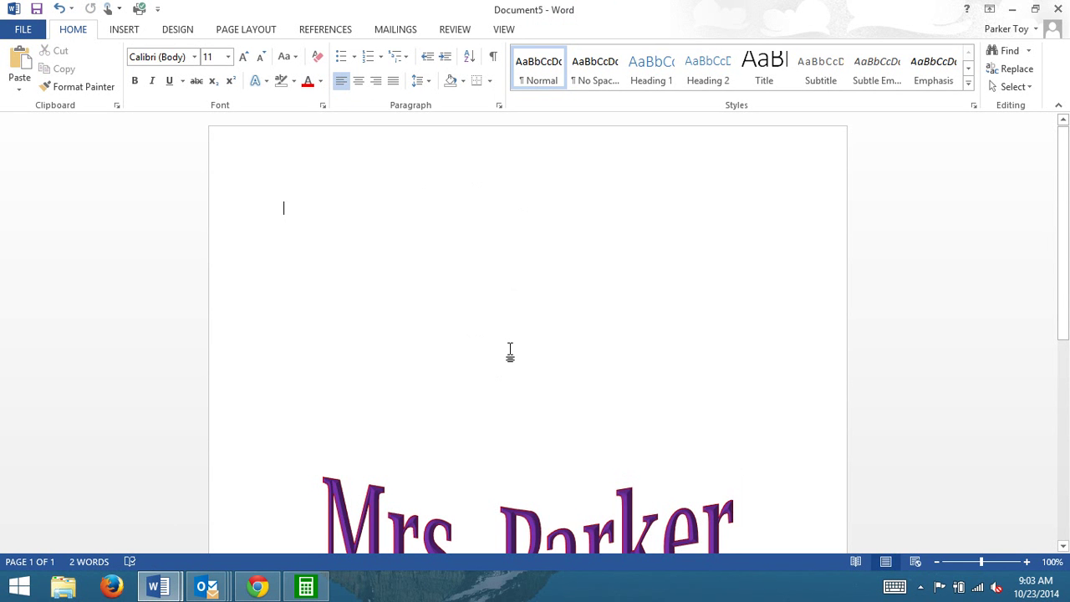
{"action": "scroll", "coordinate": [510, 351], "scroll_direction": "down", "scroll_amount": 3}
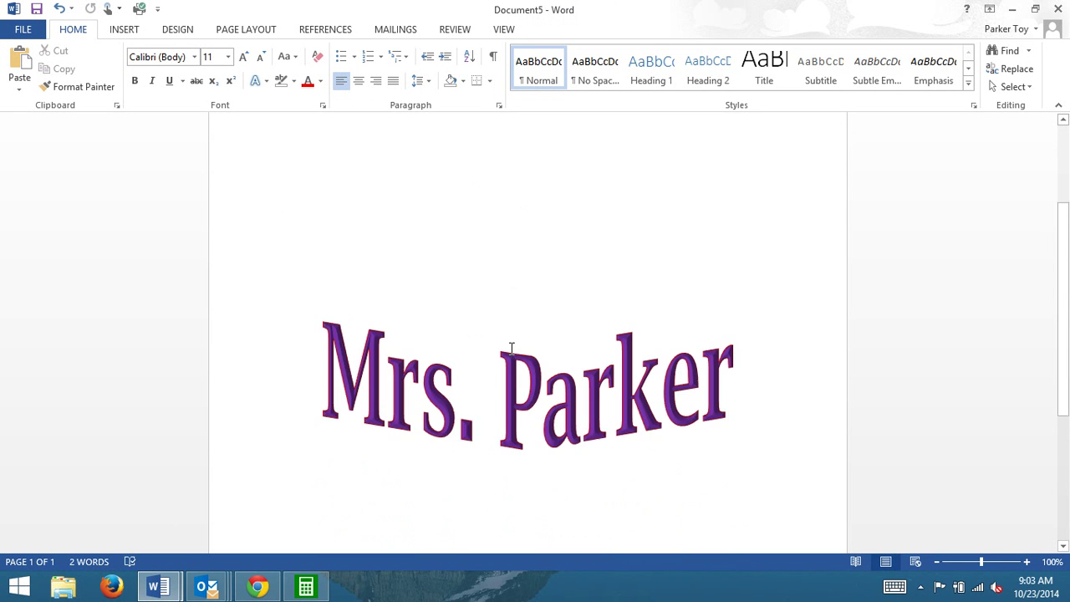
{"action": "left_click", "coordinate": [557, 368]}
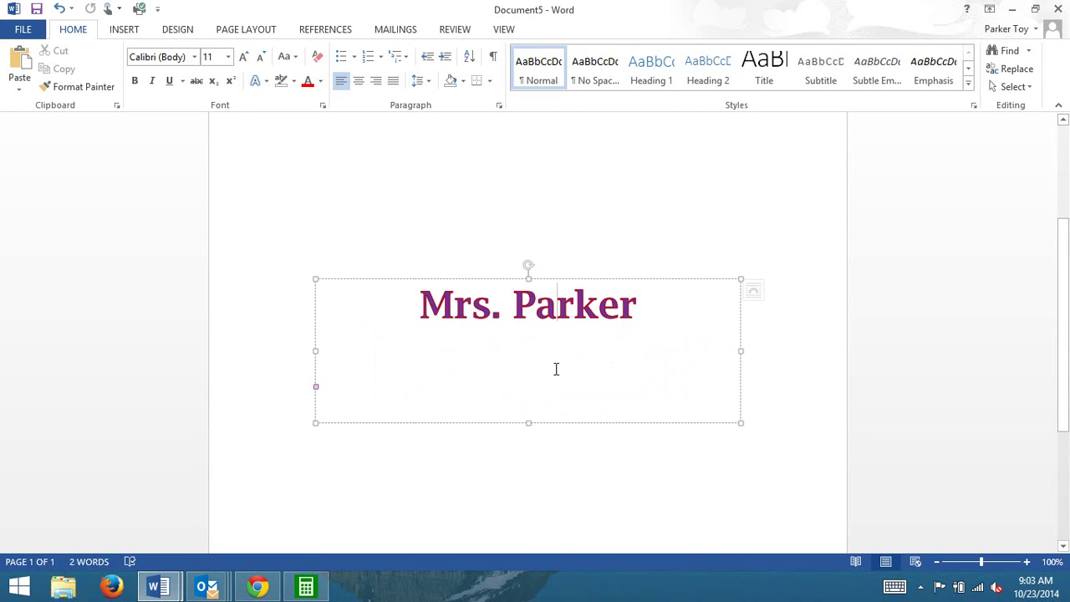
{"action": "left_click", "coordinate": [598, 279]}
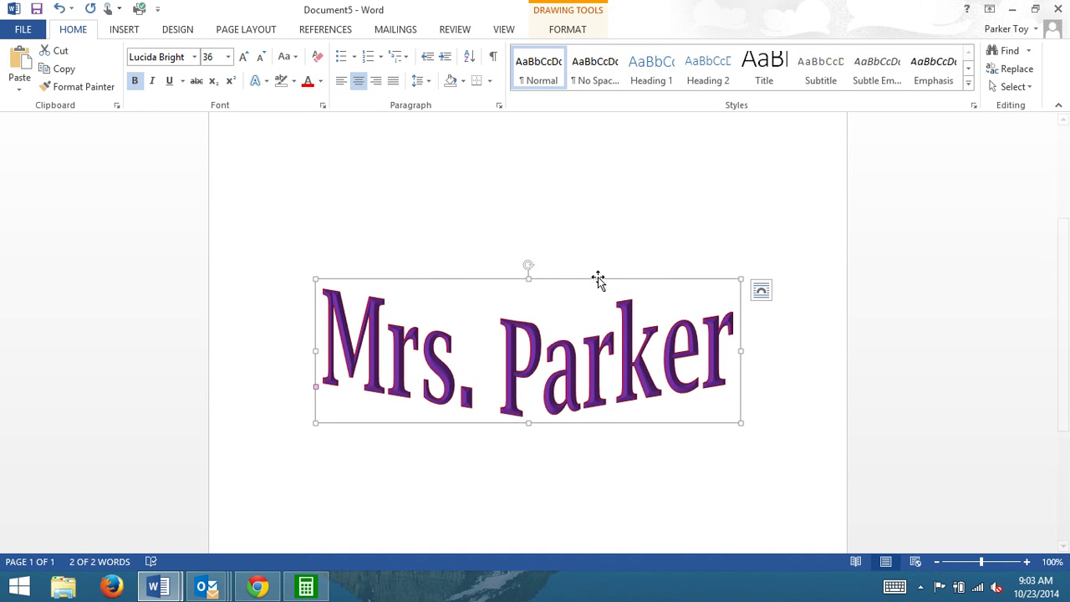
{"action": "right_click", "coordinate": [598, 278]}
{"action": "left_click", "coordinate": [604, 302]}
- Paste the copied WordArt above the original with its source formatting and replace its text with "Notes"
{"action": "left_click", "coordinate": [489, 178]}
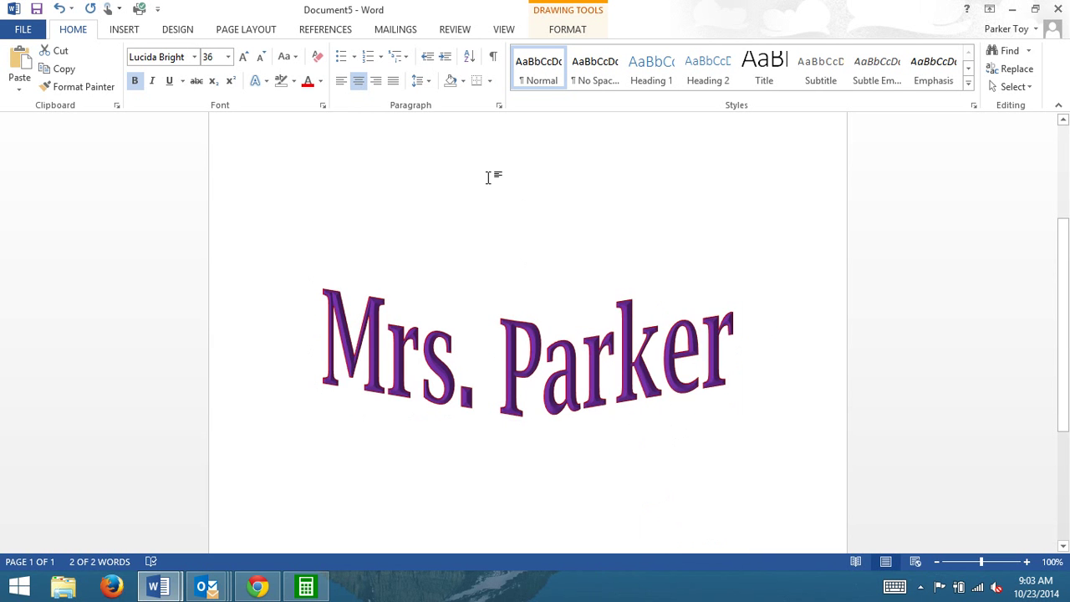
{"action": "right_click", "coordinate": [490, 176]}
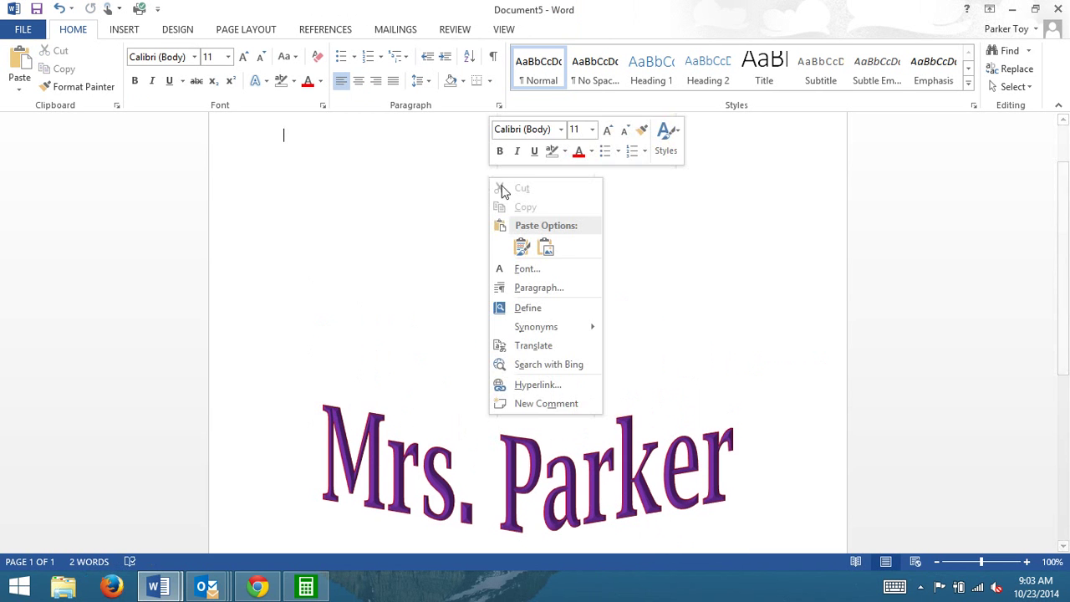
{"action": "left_click", "coordinate": [522, 248]}
{"action": "left_click_drag", "start_coordinate": [693, 207], "coordinate": [366, 208]}
{"action": "type", "text": "Notes"}
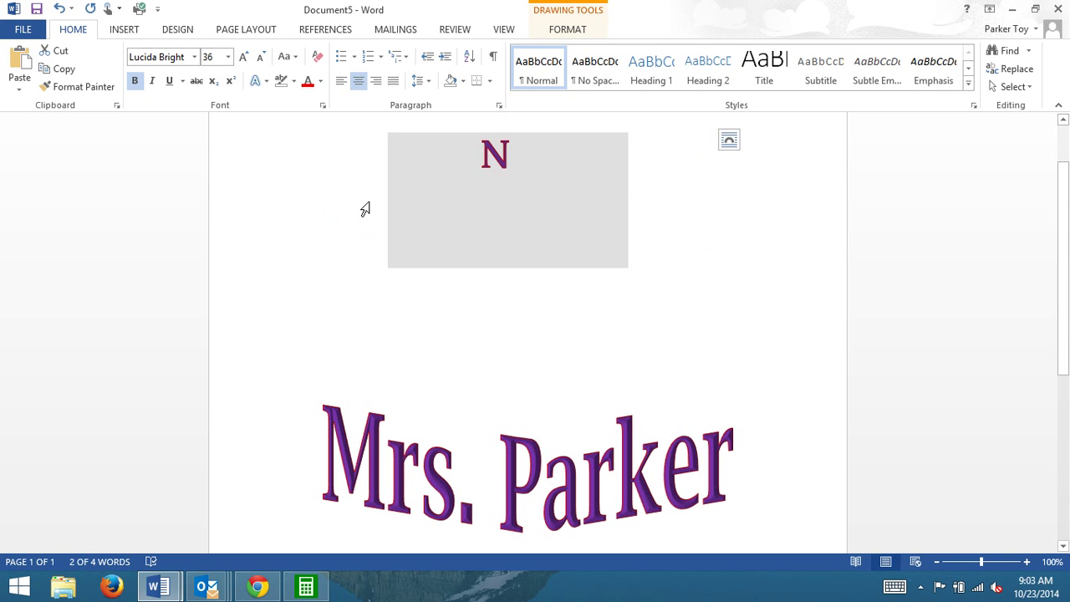
- Move the "Notes" WordArt to the horizontal centre near the top of the page and deselect it
{"action": "left_click", "coordinate": [627, 433]}
{"action": "left_click", "coordinate": [516, 257]}
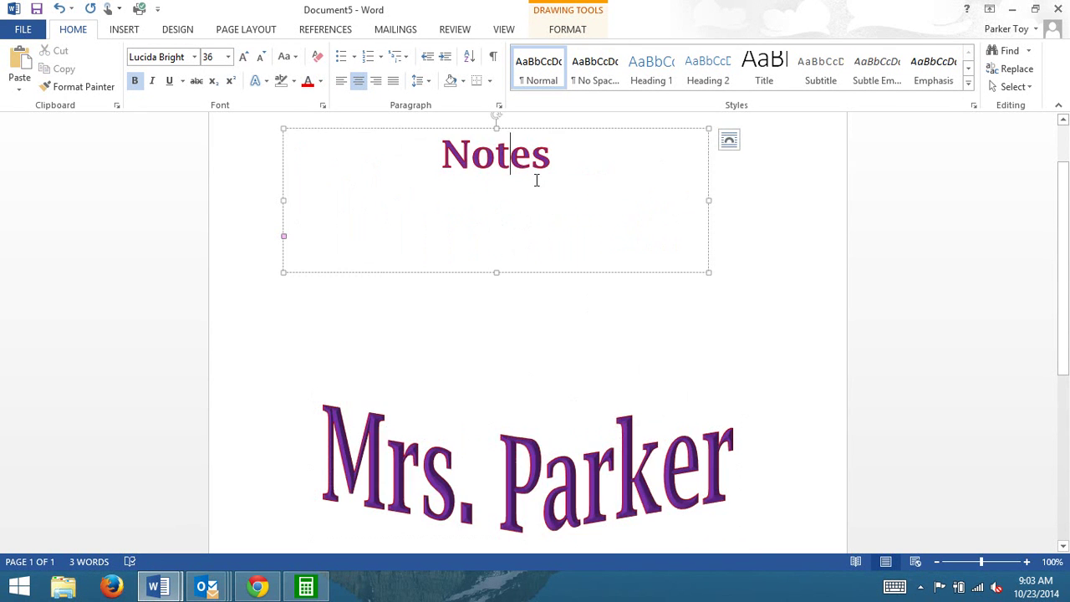
{"action": "left_click", "coordinate": [552, 126]}
{"action": "left_click_drag", "start_coordinate": [552, 126], "coordinate": [579, 195]}
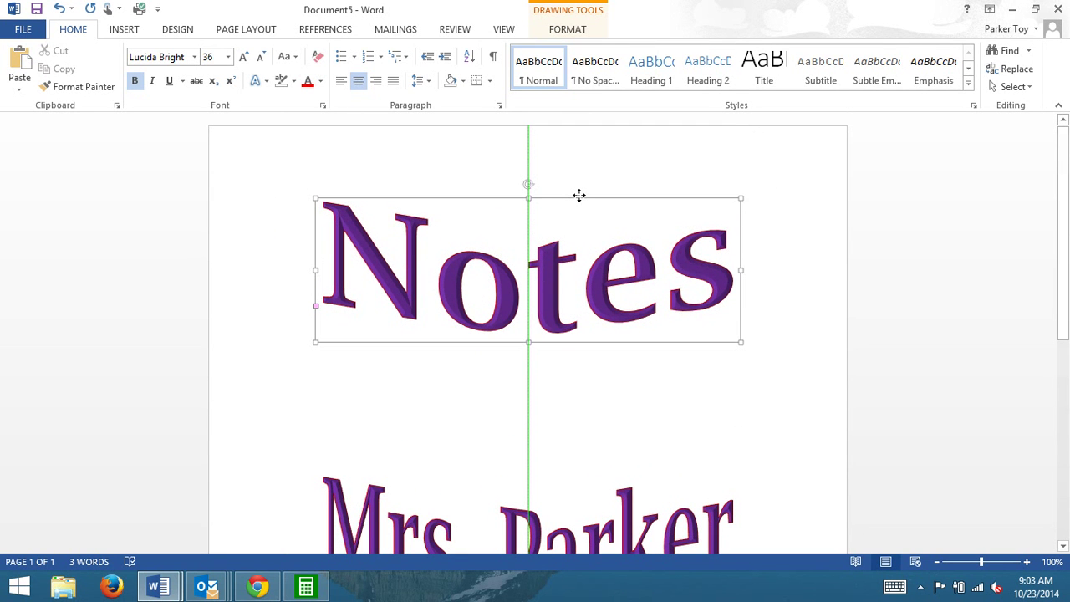
{"action": "left_click_drag", "start_coordinate": [579, 195], "coordinate": [579, 195]}
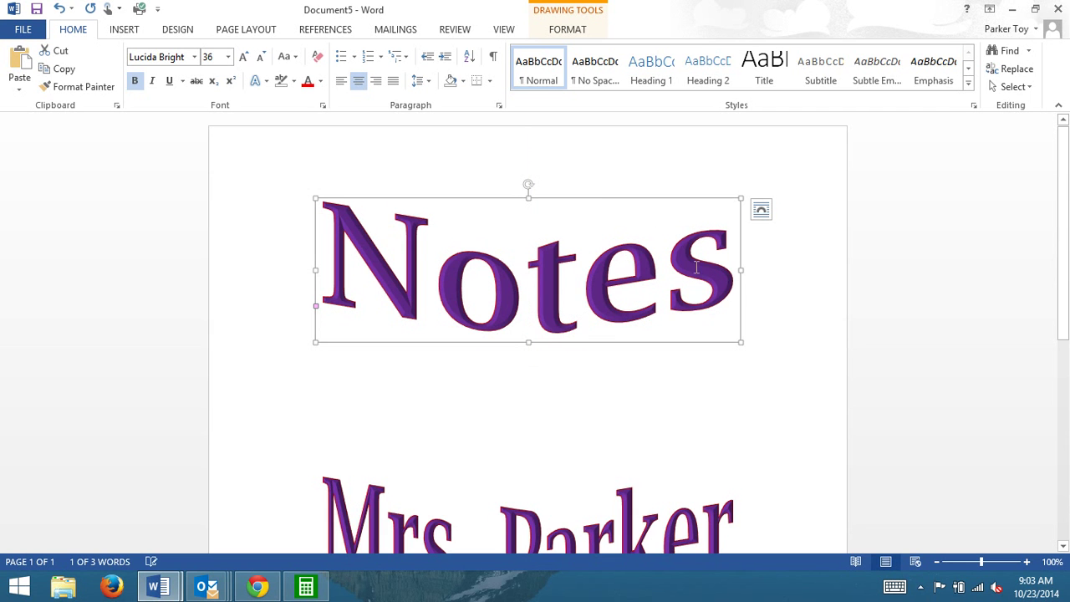
{"action": "scroll", "coordinate": [800, 376], "scroll_direction": "down", "scroll_amount": 5}
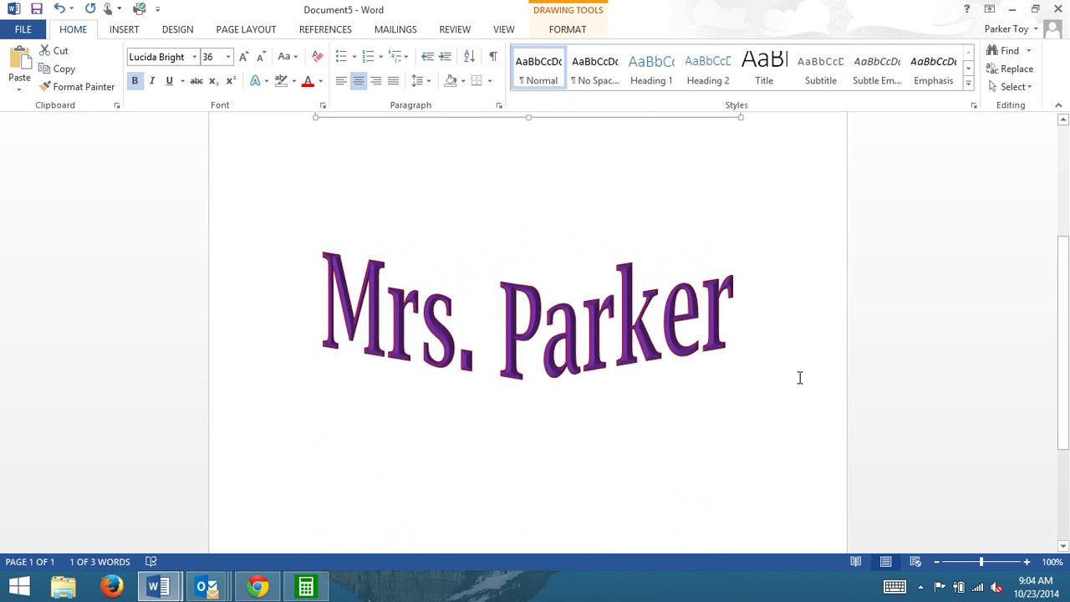
{"action": "left_click", "coordinate": [498, 311]}
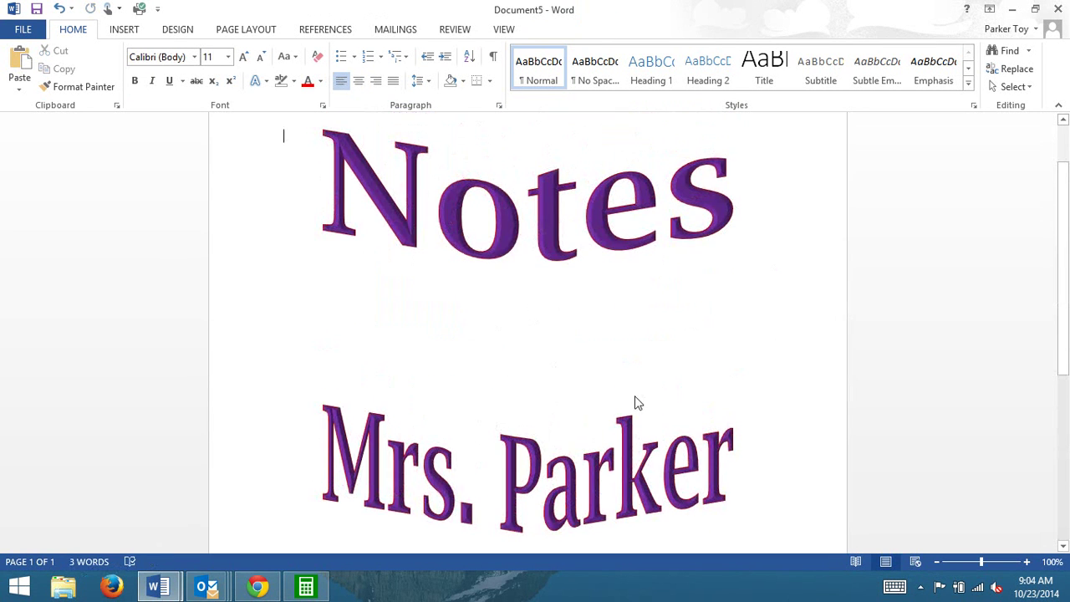
- Look through the running processes in Task Manager and close it
{"action": "left_click", "coordinate": [921, 588]}
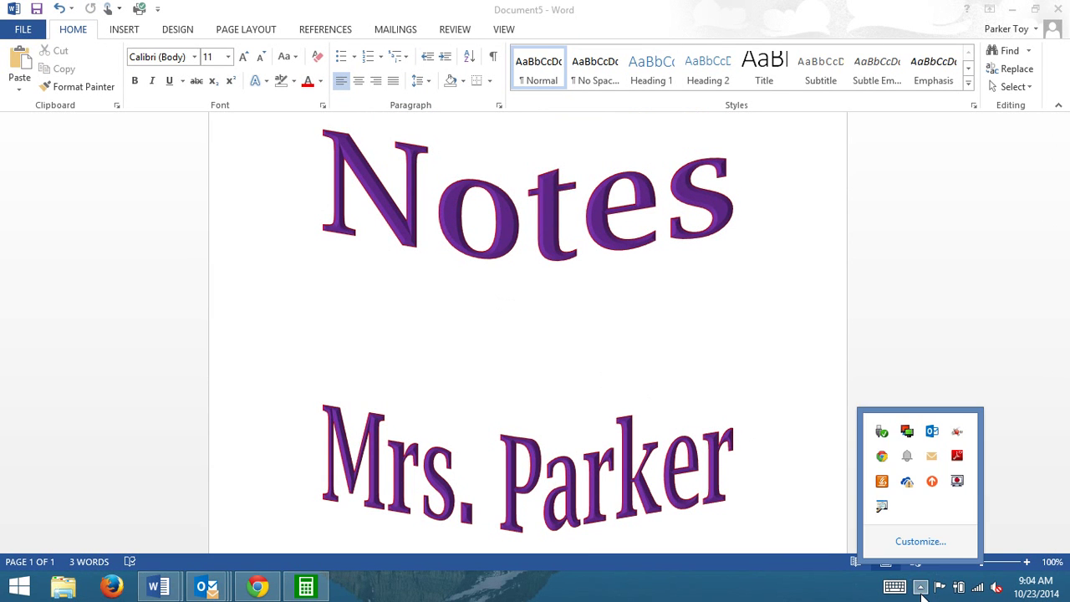
{"action": "left_click", "coordinate": [958, 484]}
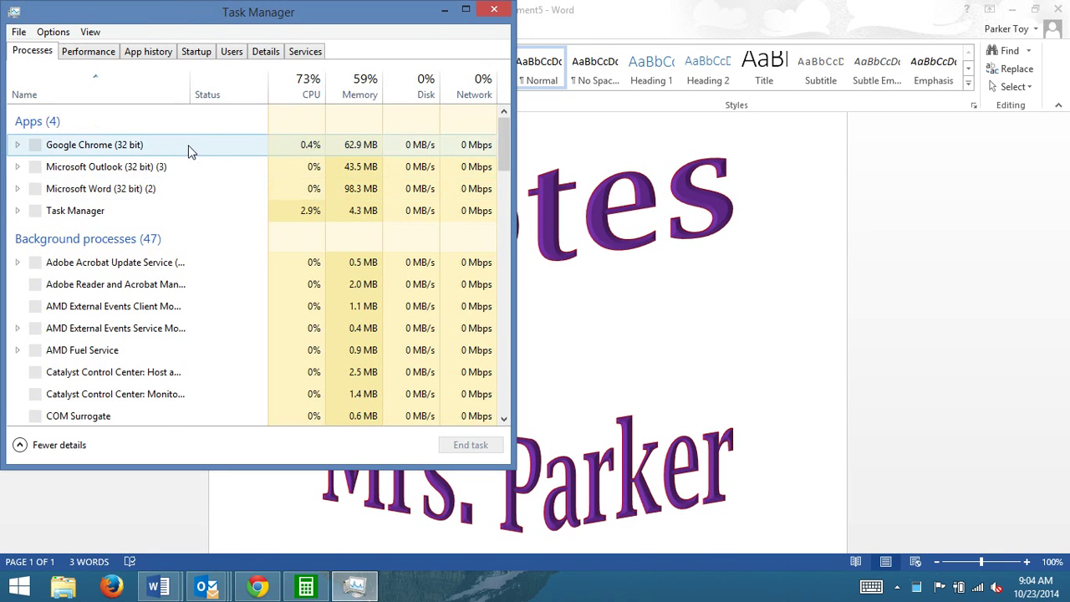
{"action": "scroll", "coordinate": [184, 203], "scroll_direction": "down", "scroll_amount": 3}
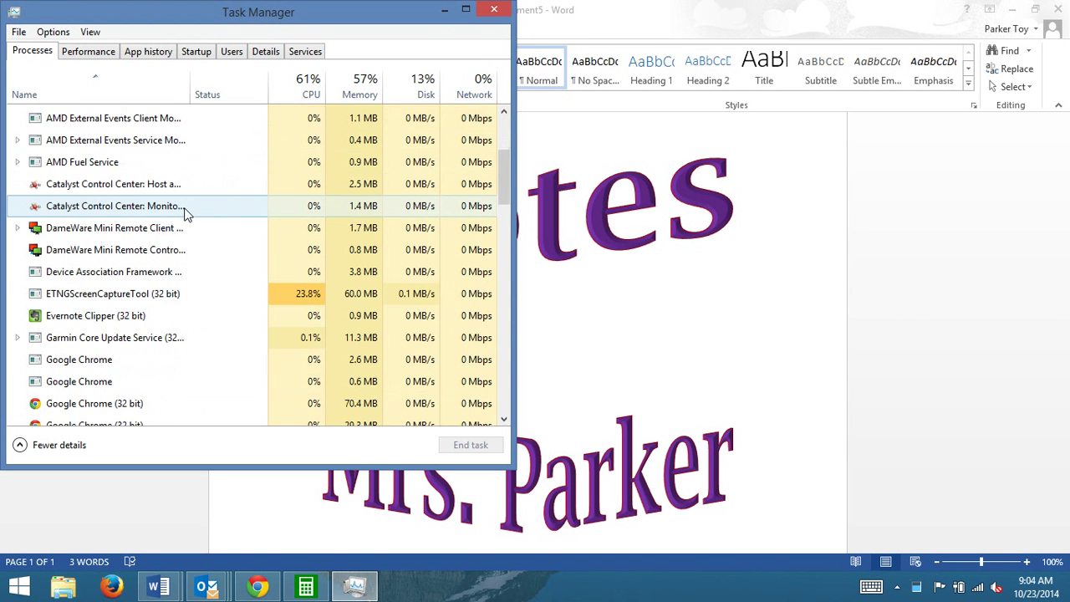
{"action": "scroll", "coordinate": [186, 214], "scroll_direction": "down", "scroll_amount": 10}
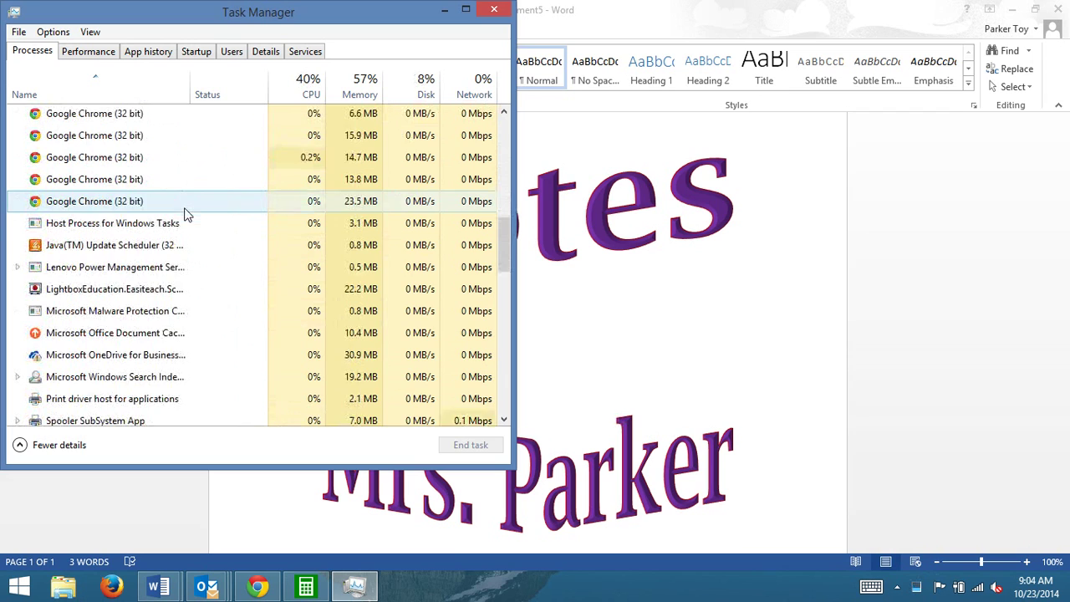
{"action": "scroll", "coordinate": [186, 210], "scroll_direction": "up", "scroll_amount": 2}
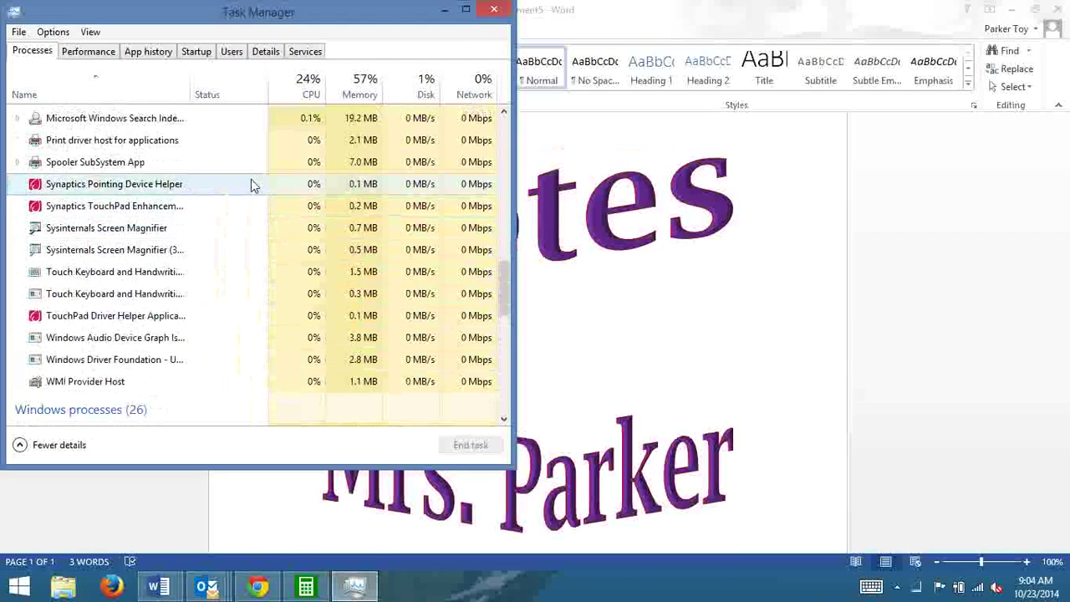
{"action": "scroll", "coordinate": [253, 181], "scroll_direction": "up", "scroll_amount": 1}
{"action": "left_click", "coordinate": [495, 10]}
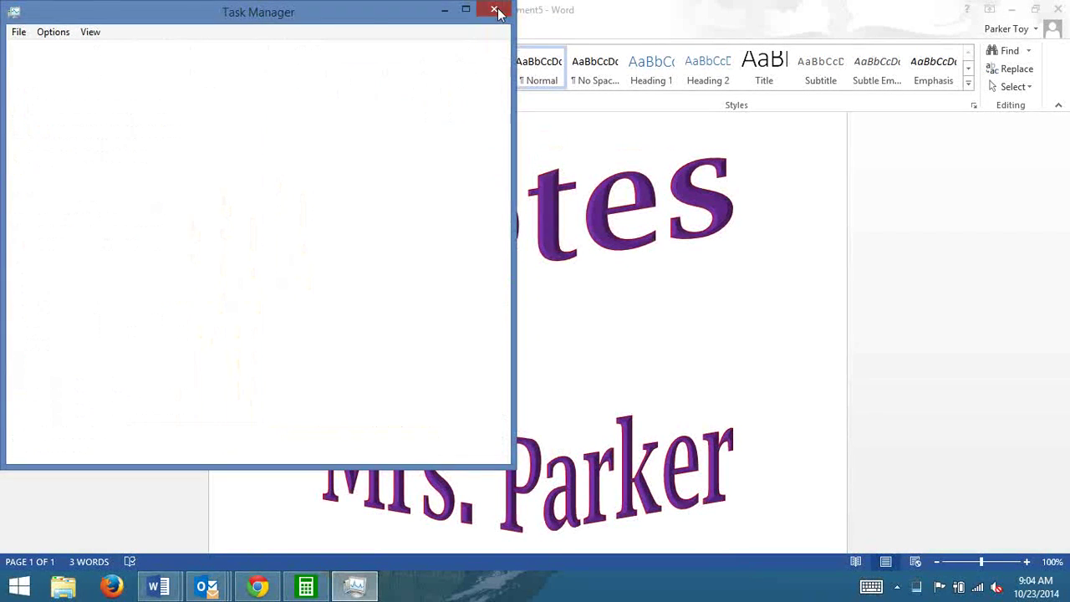
- Try to play the Word Art video from the How To Videos folder in File Explorer, and close the player and folder
{"action": "left_click", "coordinate": [63, 586]}
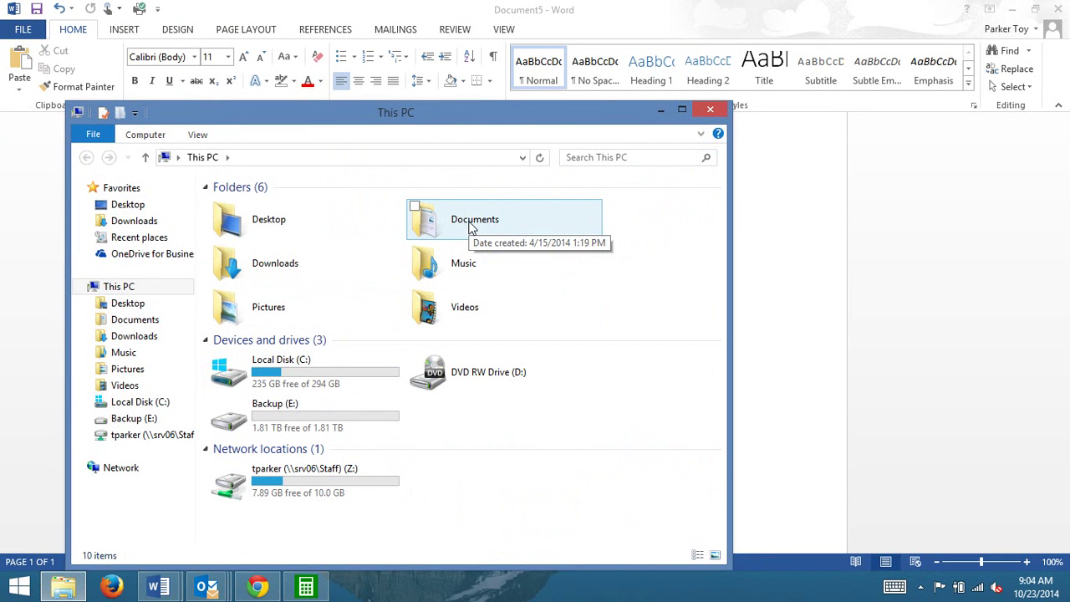
{"action": "double_click", "coordinate": [473, 319]}
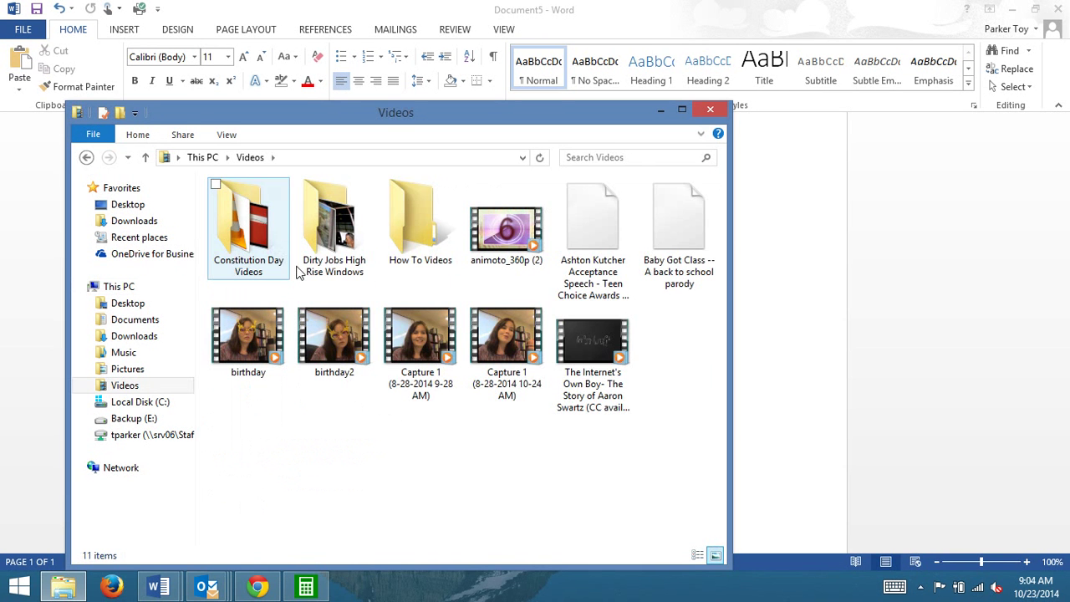
{"action": "left_click", "coordinate": [403, 234]}
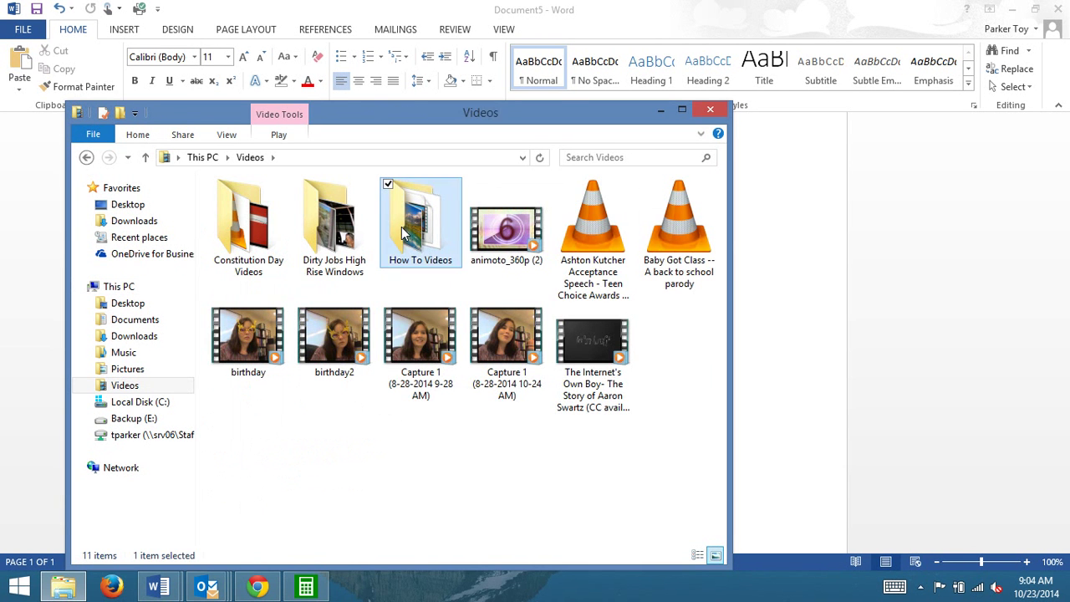
{"action": "double_click", "coordinate": [403, 234]}
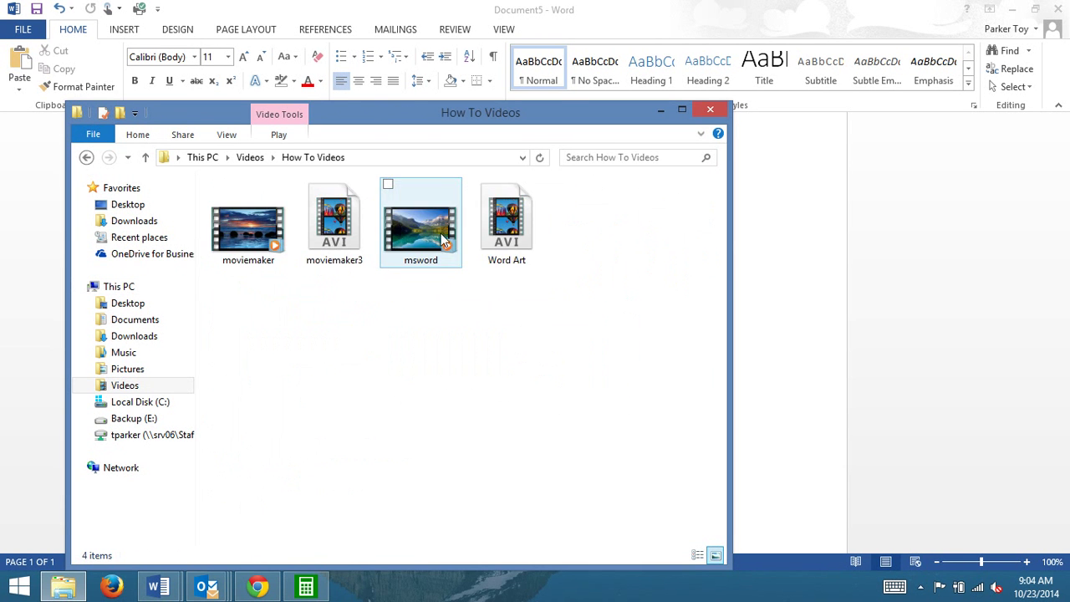
{"action": "double_click", "coordinate": [526, 240]}
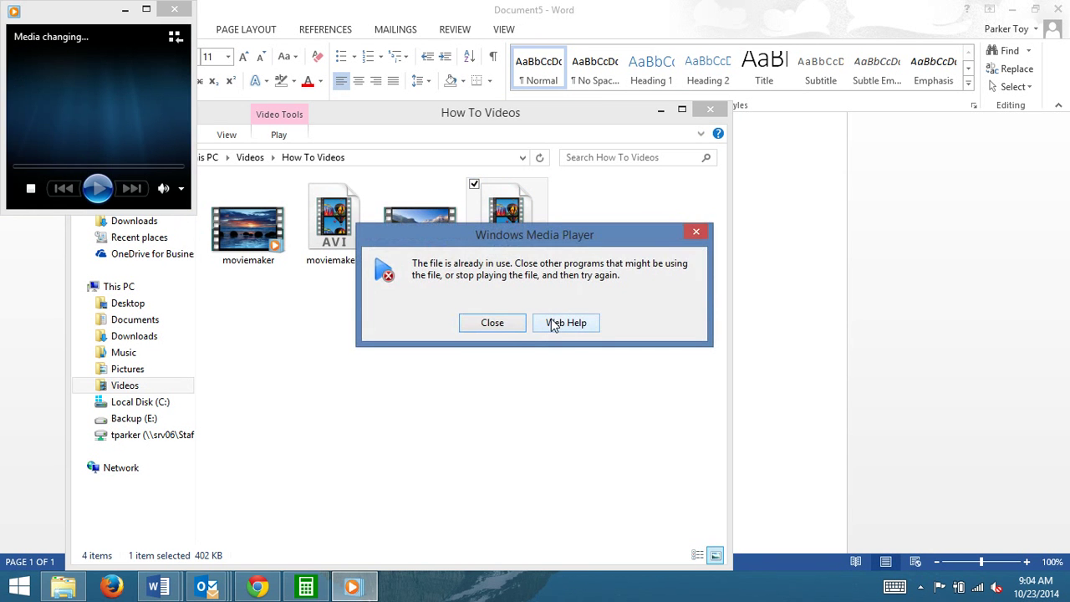
{"action": "left_click", "coordinate": [694, 235]}
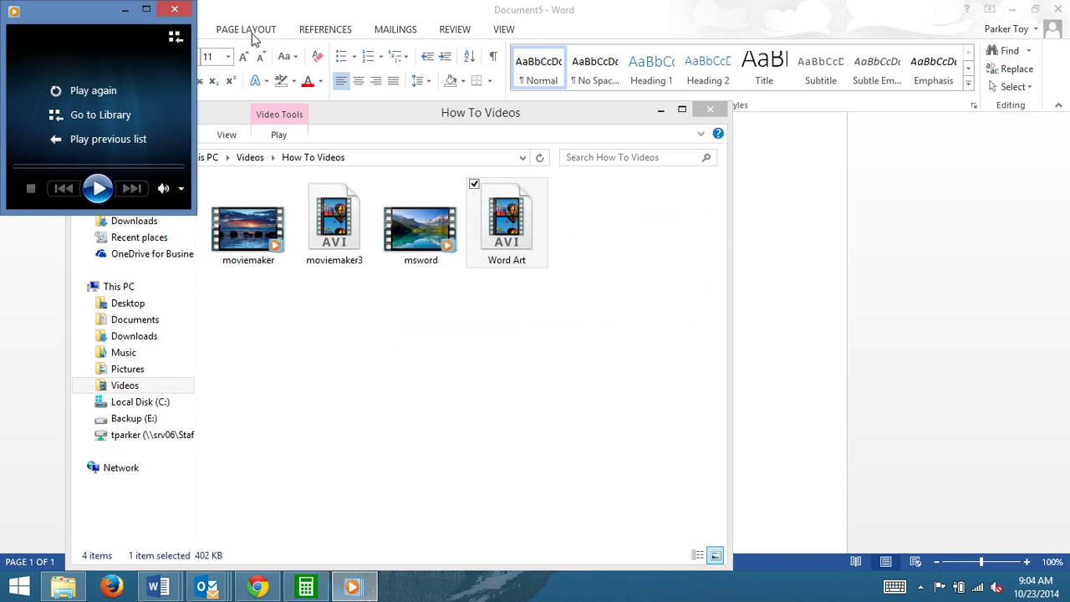
{"action": "left_click", "coordinate": [173, 10]}
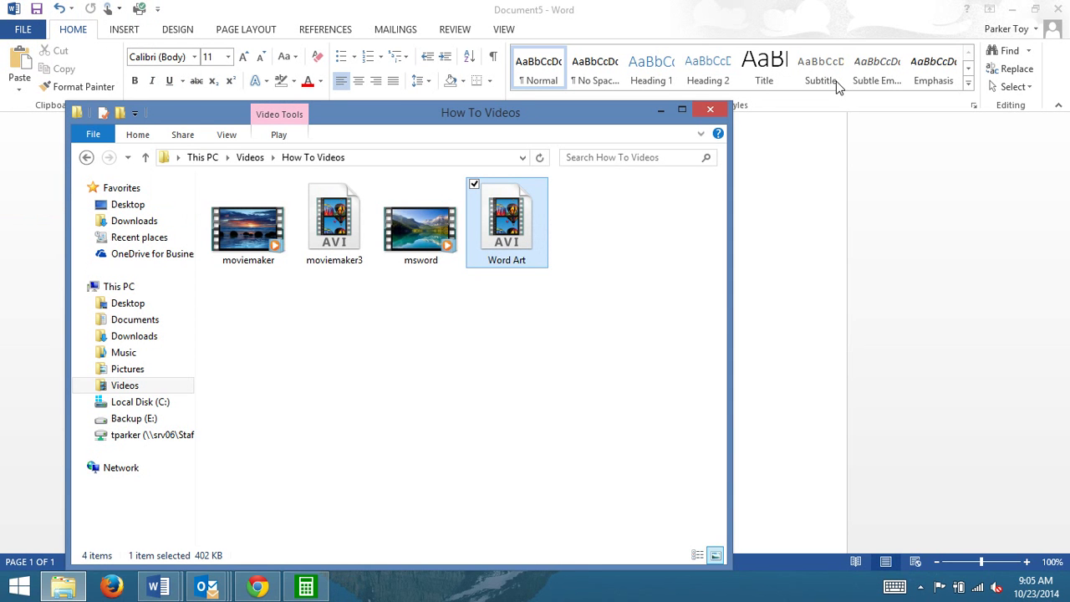
{"action": "left_click", "coordinate": [710, 111]}
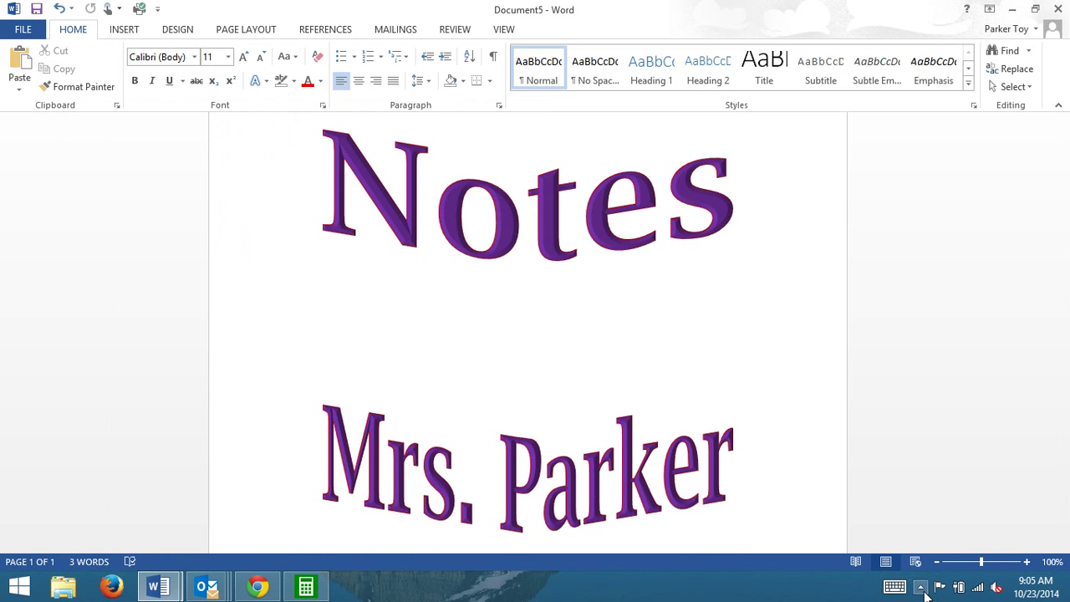
{"action": "left_click", "coordinate": [921, 590]}
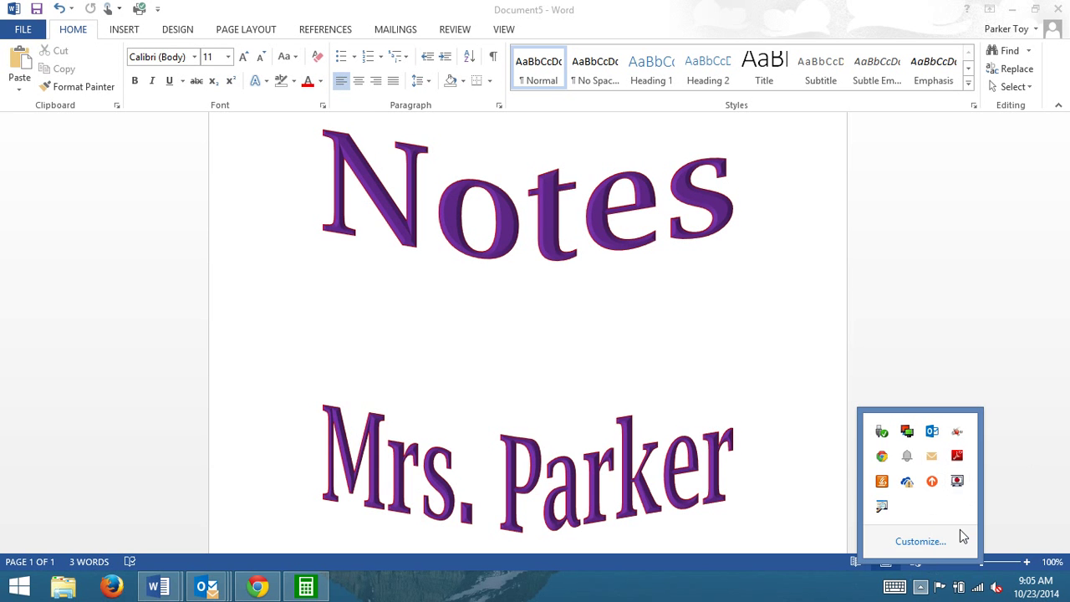
{"action": "left_click", "coordinate": [507, 359]}
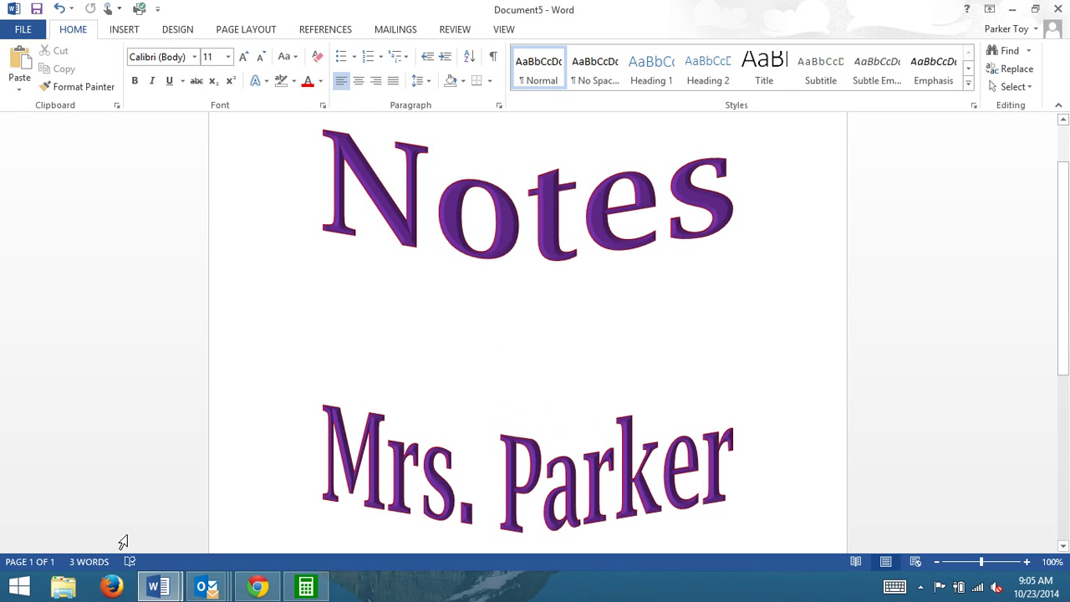
- Look through the How To Videos folder inside Videos in File Explorer and close the window
{"action": "left_click", "coordinate": [64, 587]}
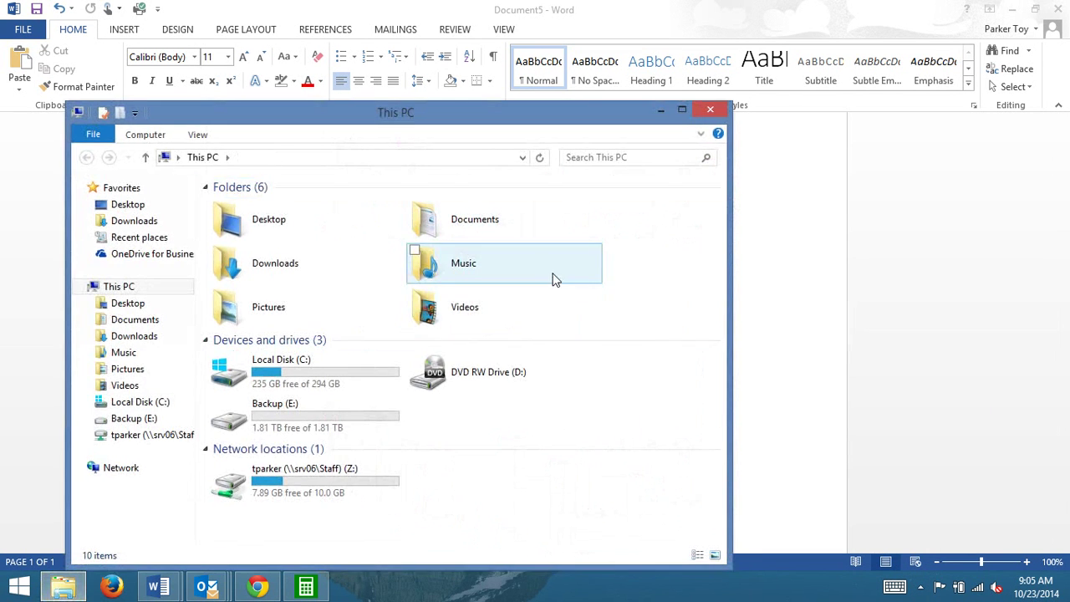
{"action": "double_click", "coordinate": [508, 307]}
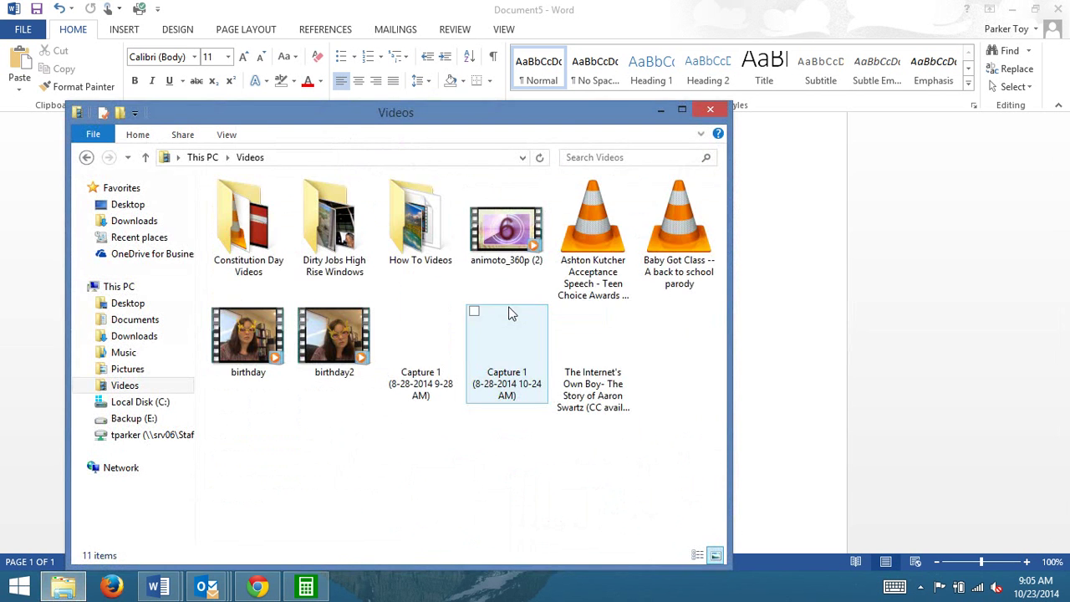
{"action": "double_click", "coordinate": [410, 224]}
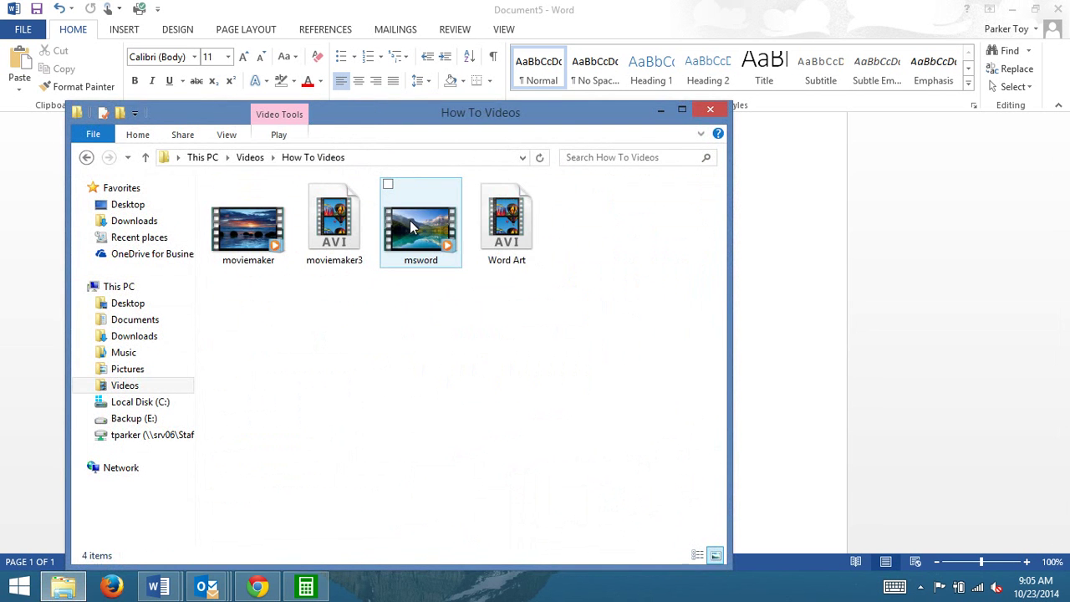
{"action": "left_click", "coordinate": [710, 111]}
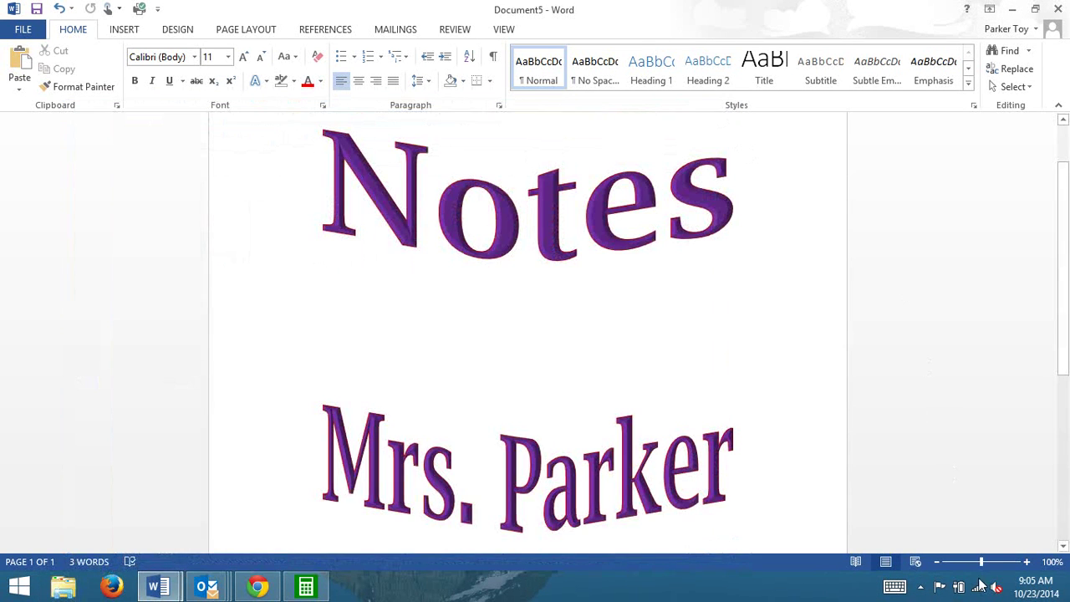
{"action": "left_click", "coordinate": [921, 587]}
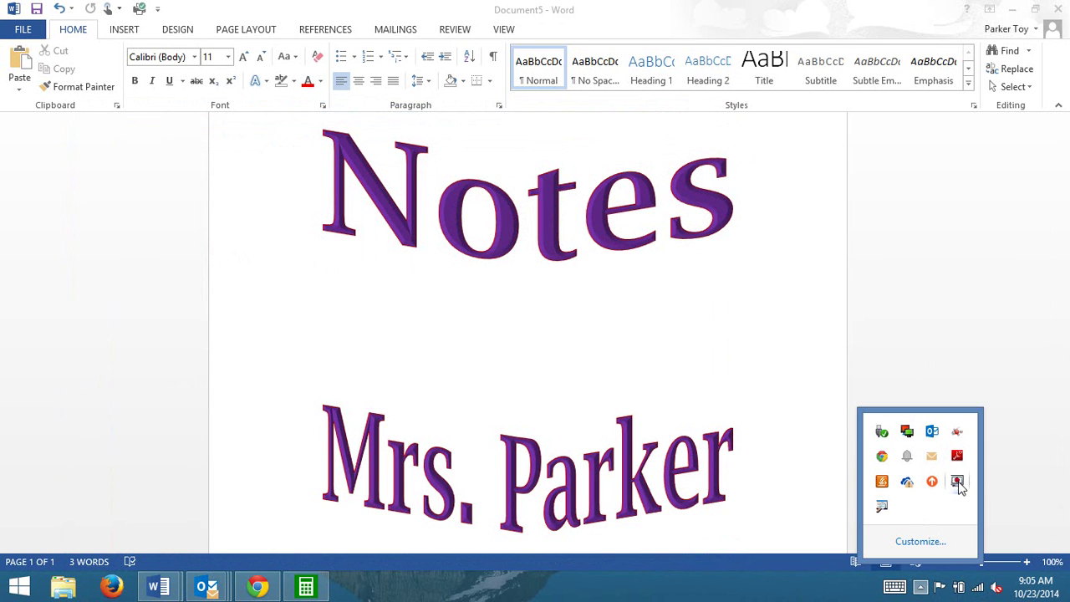